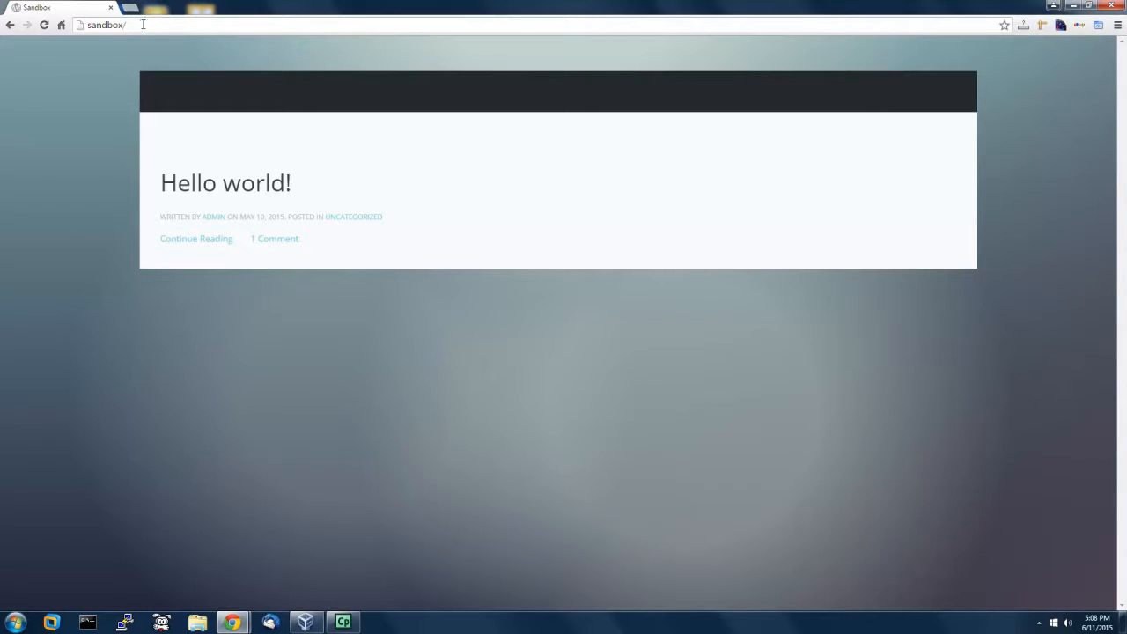
Step: Go to the site's wp-admin address and log in to the WordPress Dashboard as admin
click(147, 24)
click(155, 25)
text(wp-admin)
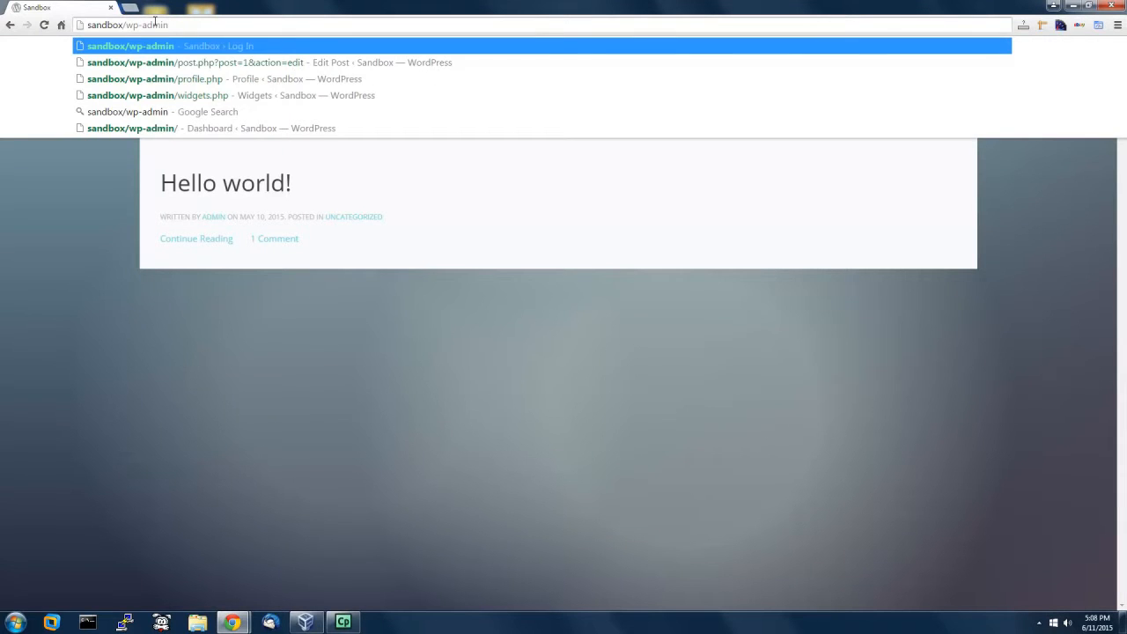
key(Return)
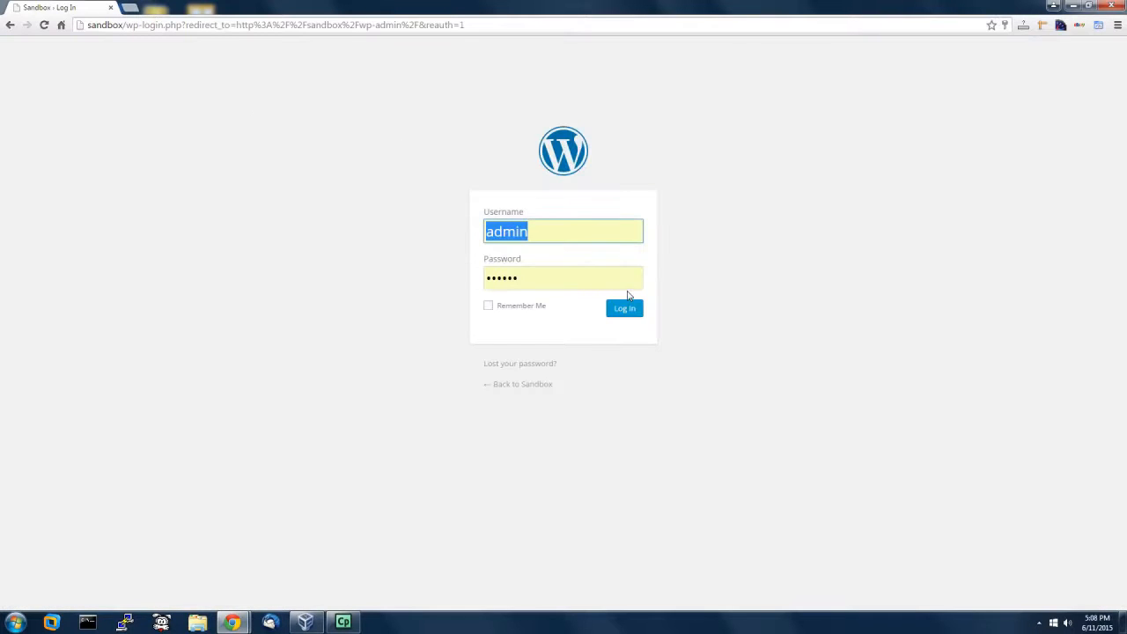
click(626, 310)
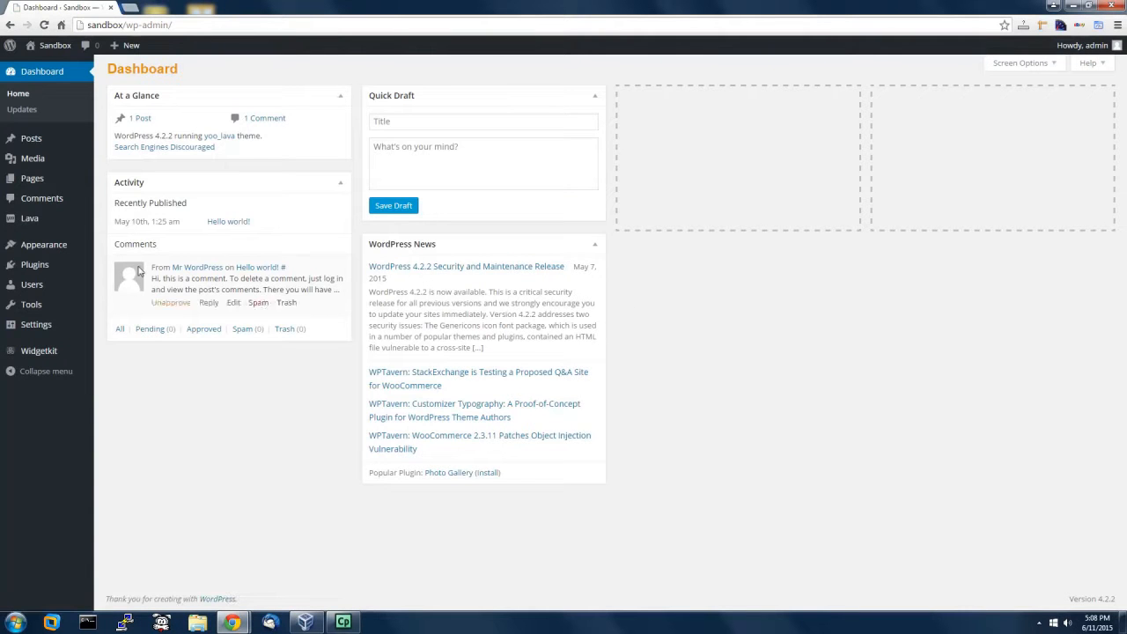
Step: Open Plugins > Add New and switch to Upload Plugin for installing from a .zip file
mouse_move(37, 265)
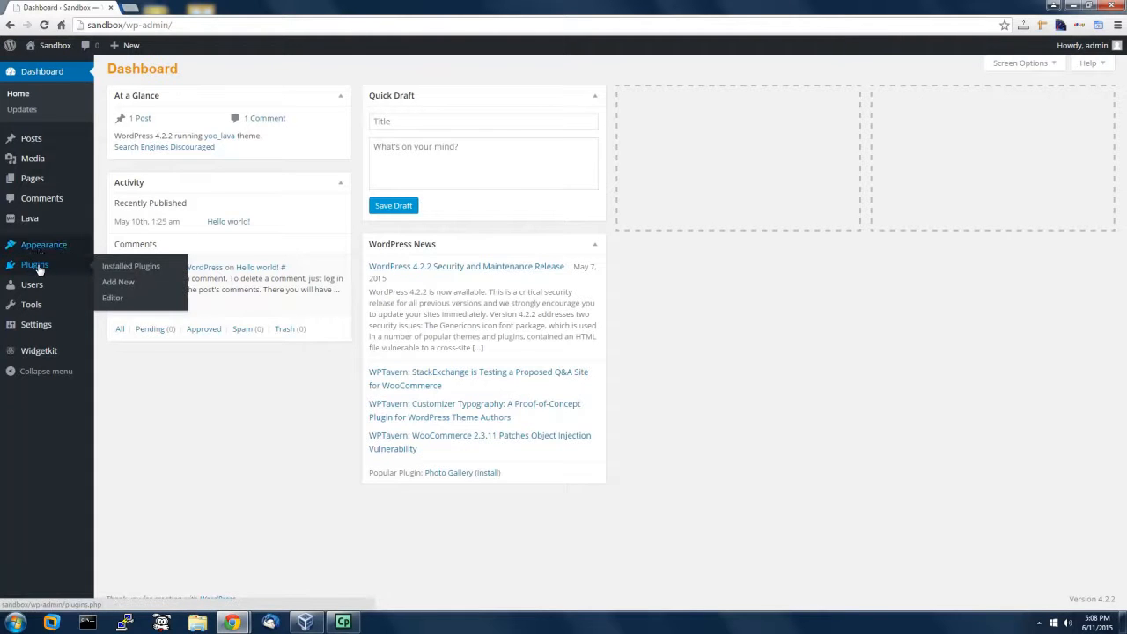
click(125, 281)
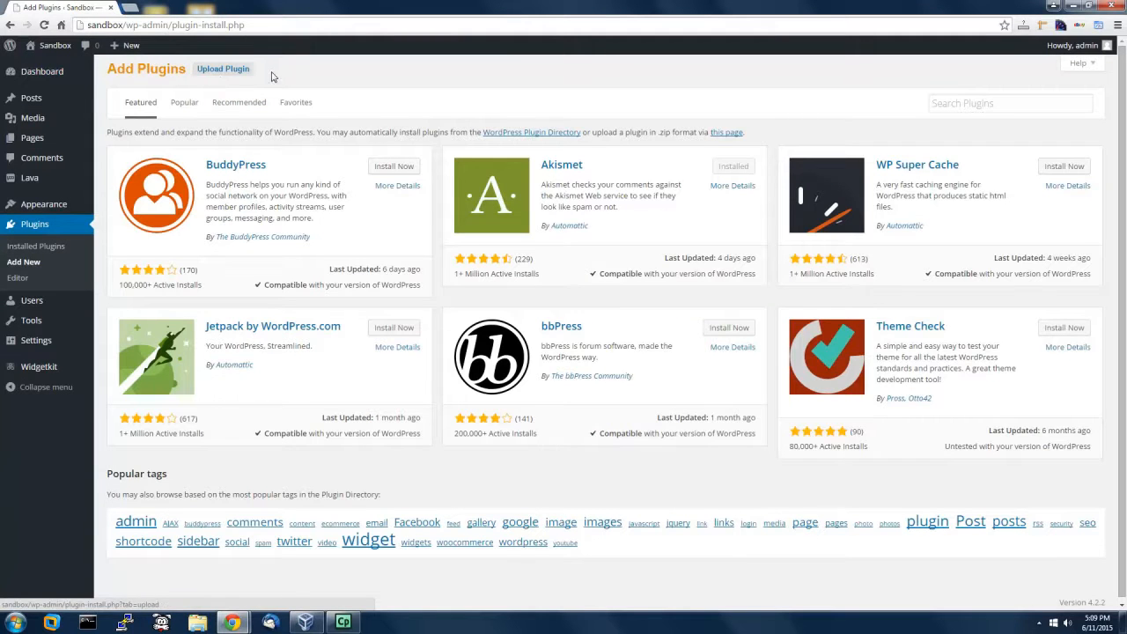
click(225, 72)
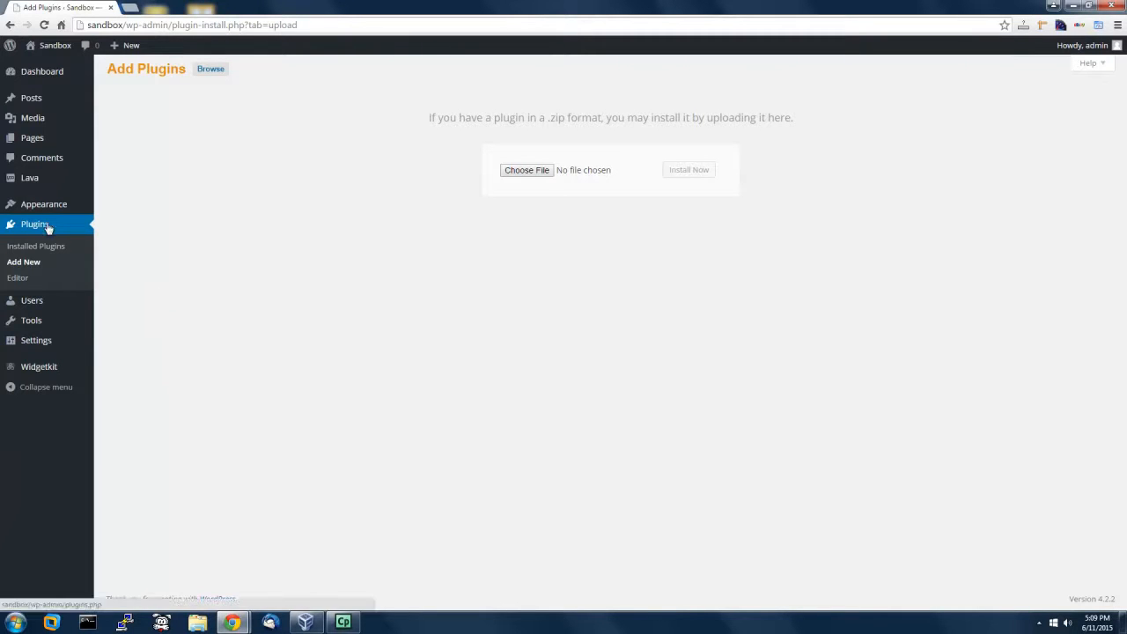
Step: In Installed Plugins, deactivate Audio Merchant and then activate it again
click(37, 250)
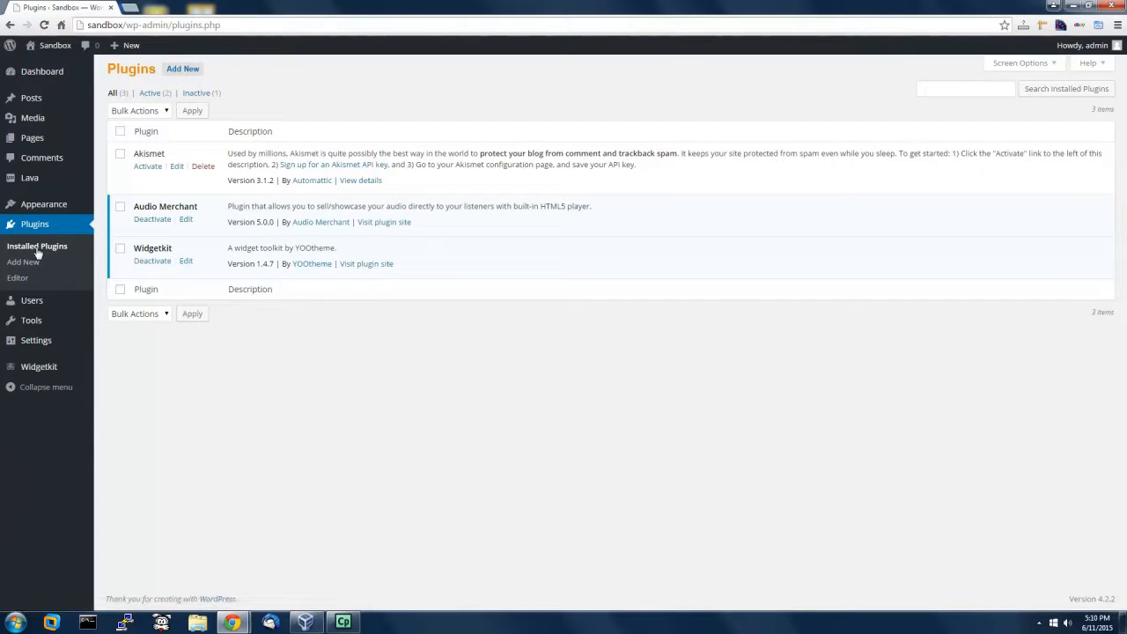
drag(138, 206, 187, 210)
click(155, 220)
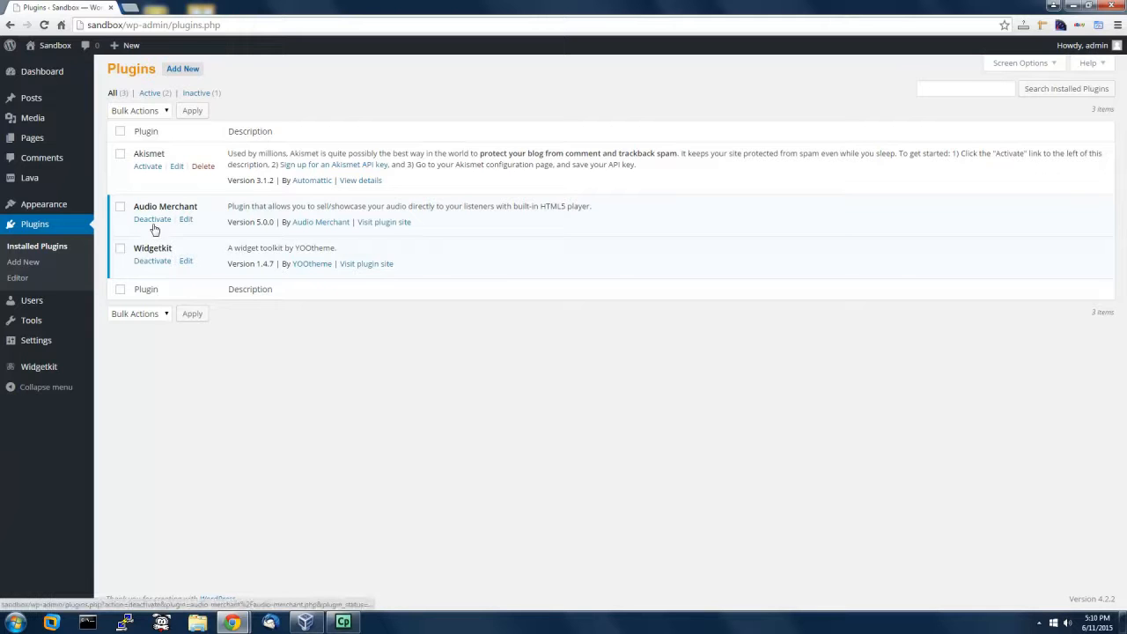
click(156, 221)
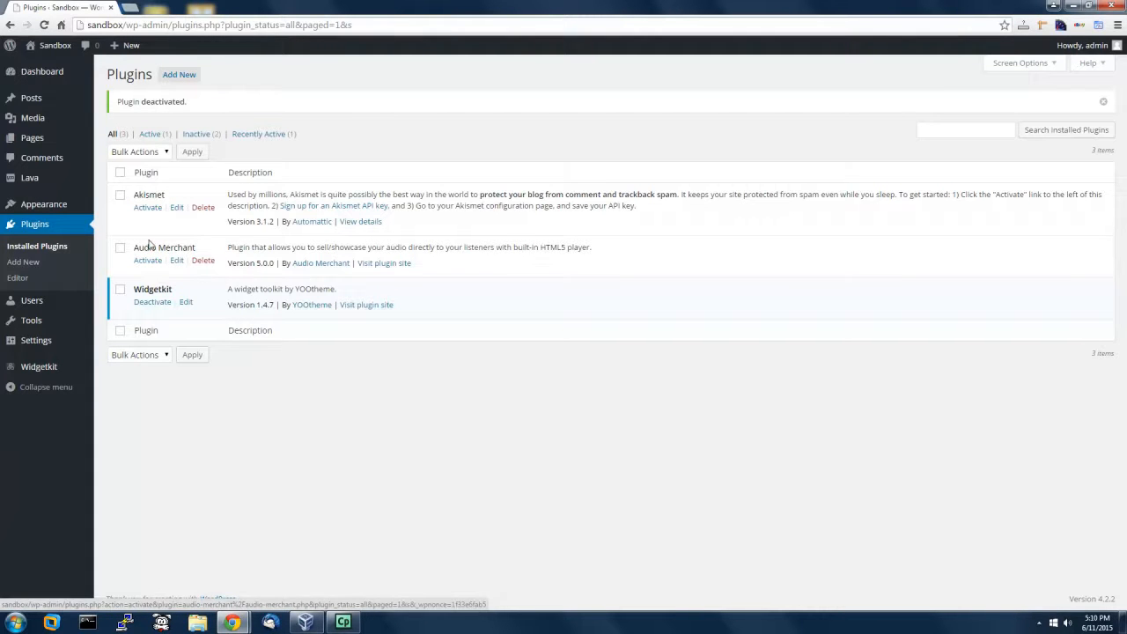
click(149, 264)
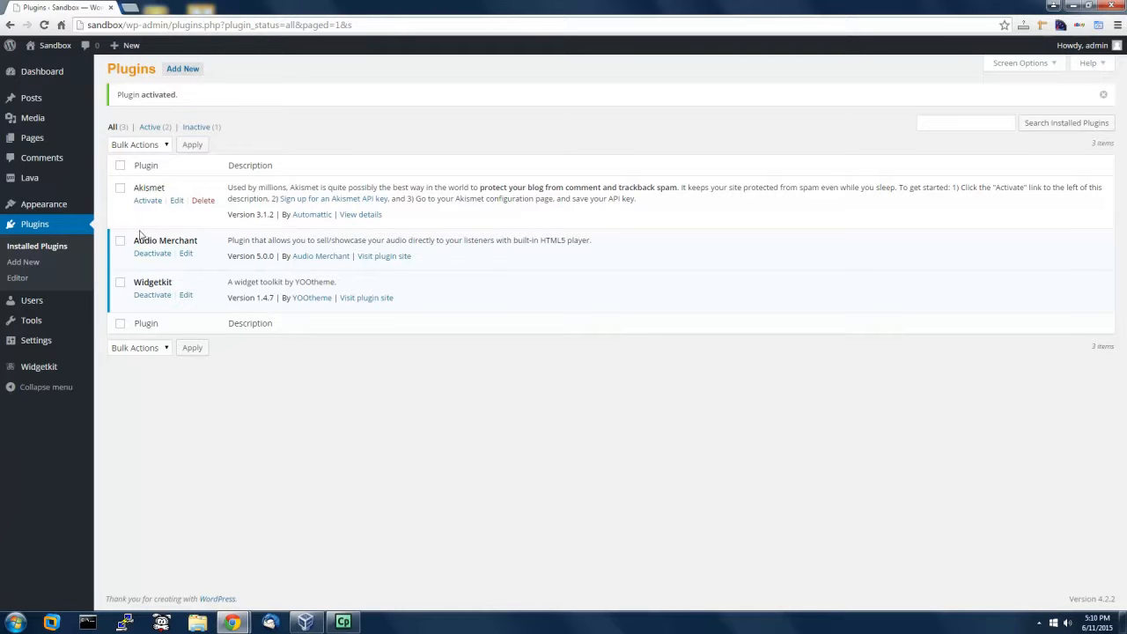
mouse_move(55, 346)
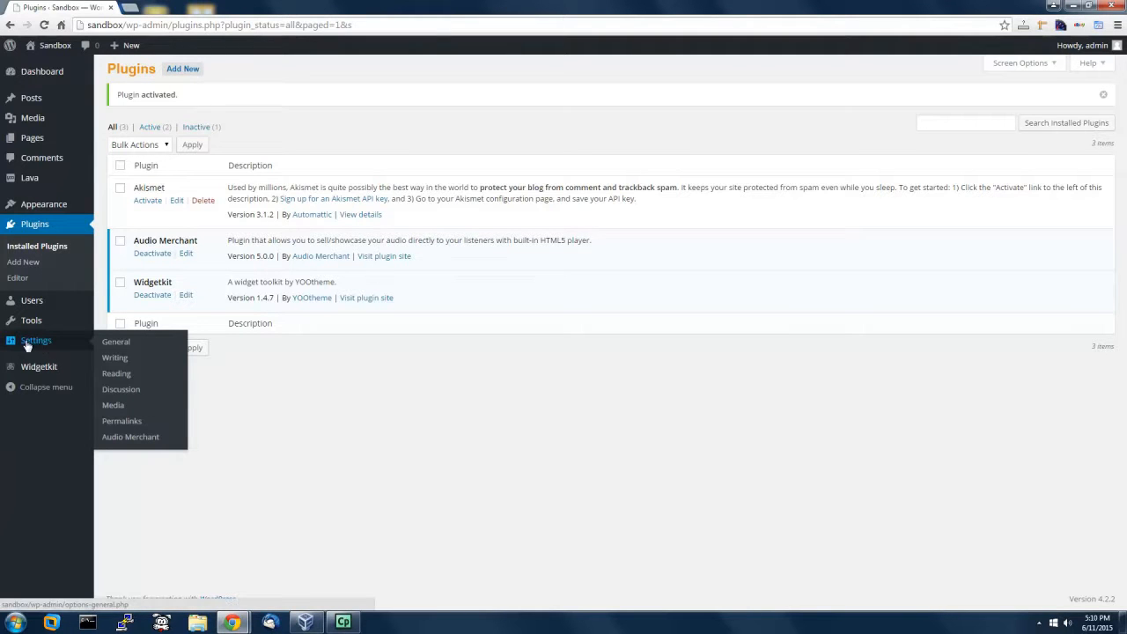
Step: Open Settings > Audio Merchant and start a new Add Audio entry
click(128, 438)
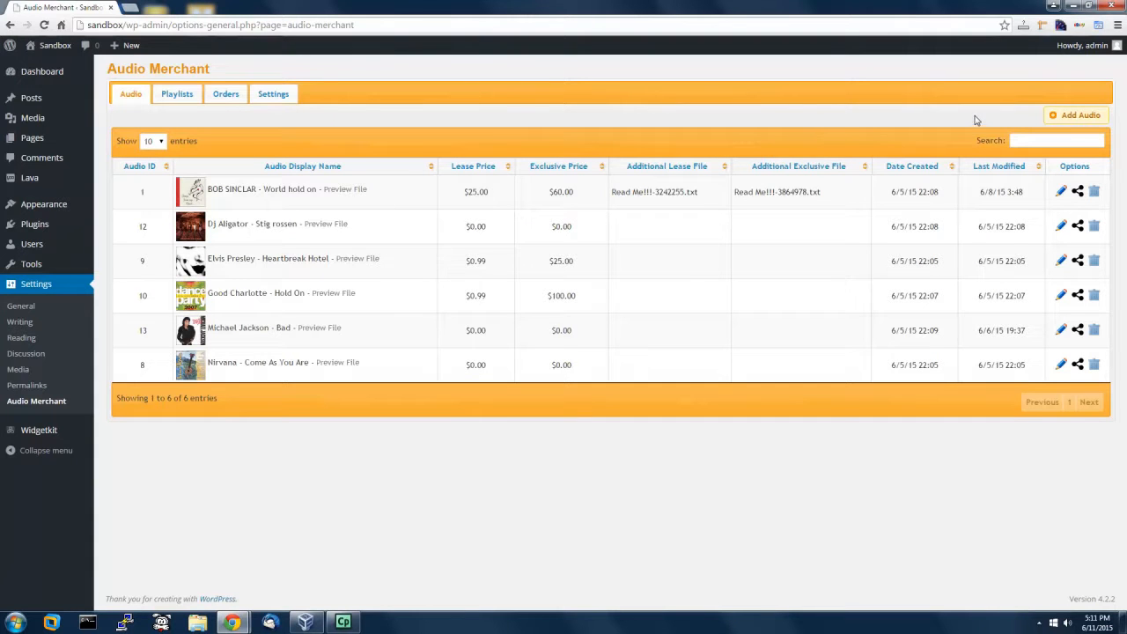
click(1072, 123)
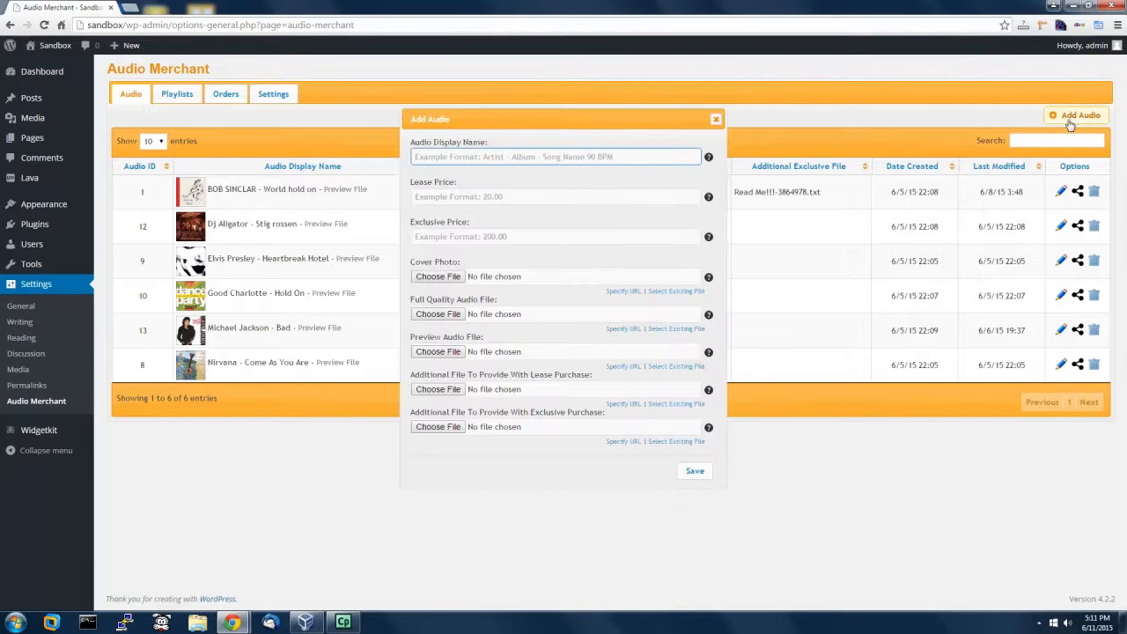
Step: Enter 'Celine Dion' as the new audio's display name, correcting the typo
click(436, 156)
text(Celine lo)
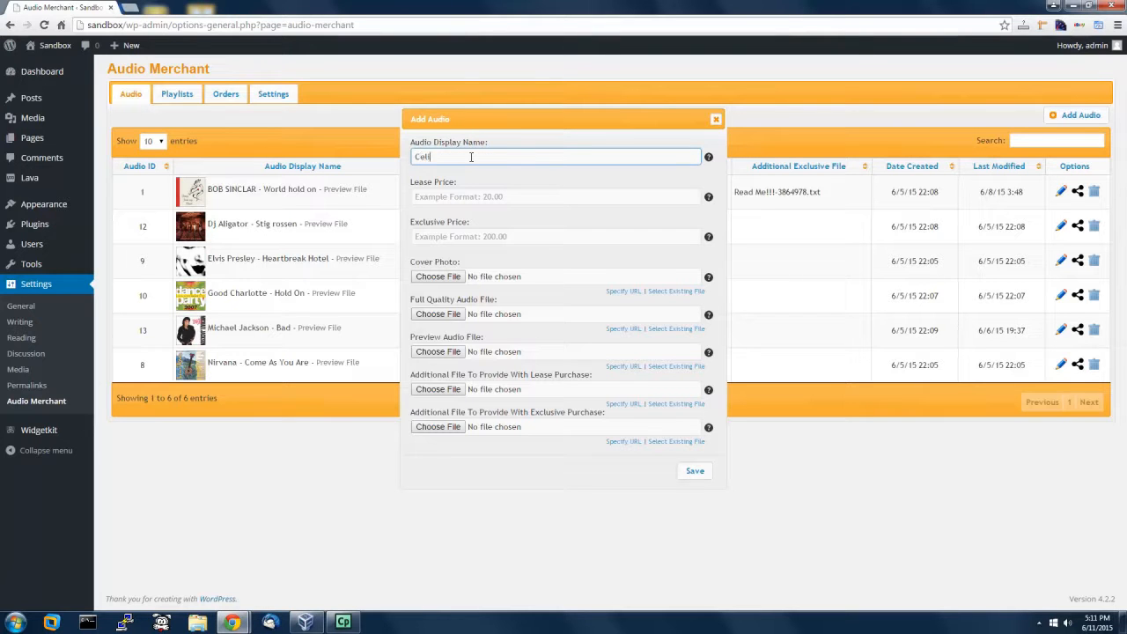
key(BackSpace)
key(BackSpace)
text(Dion)
click(451, 199)
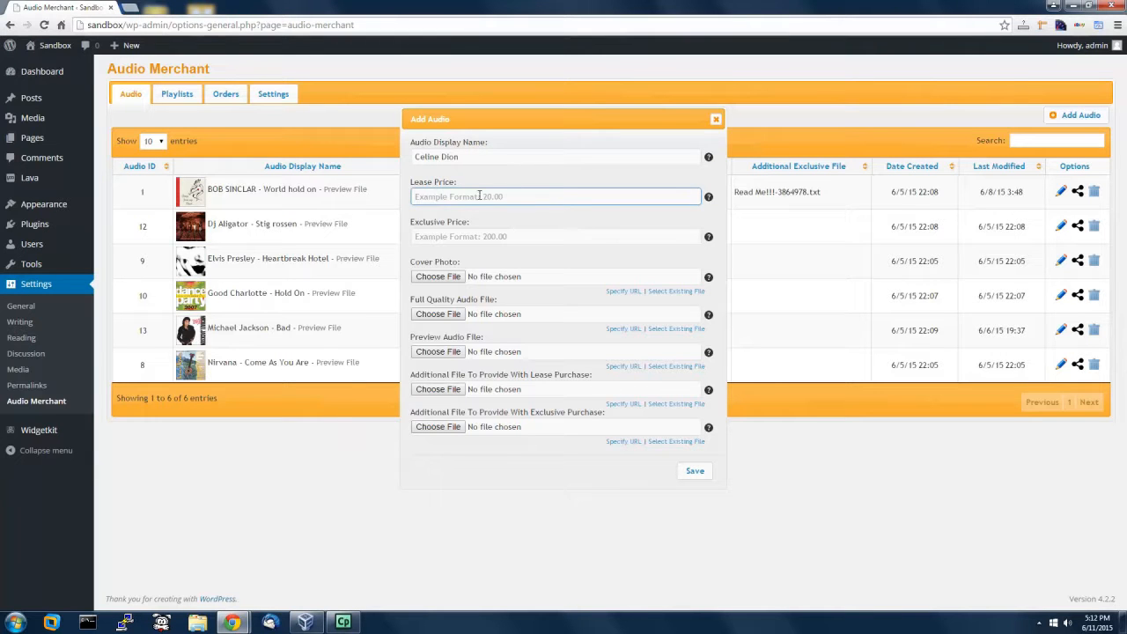
click(424, 238)
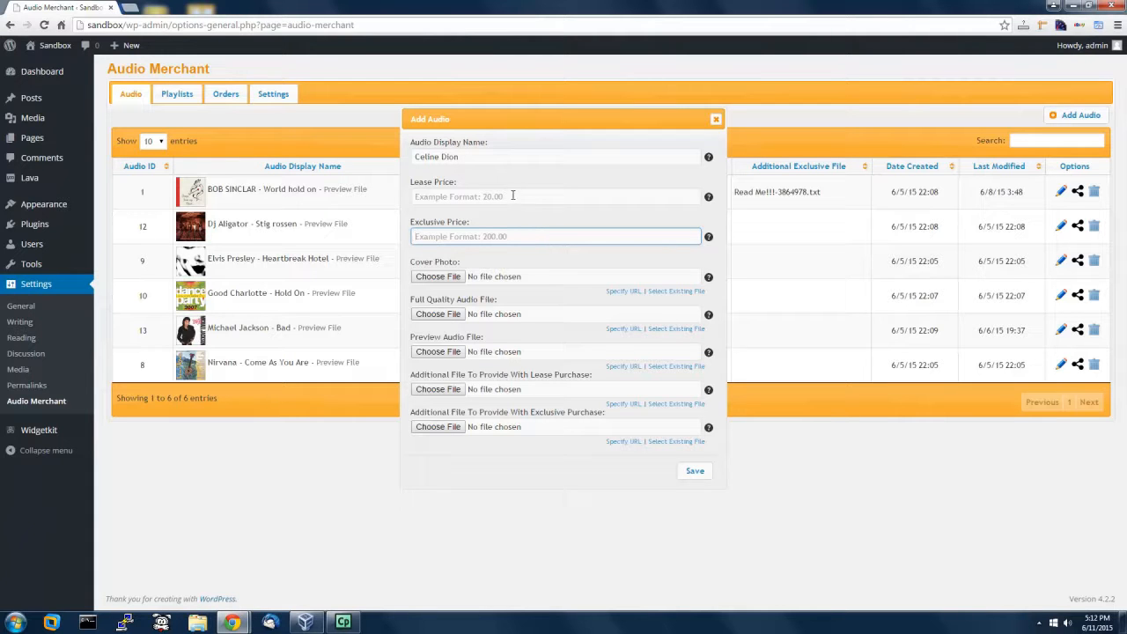
click(470, 195)
click(472, 236)
Step: Try the URL and existing-image source options for cover photo and audio, then close the form unsaved
click(622, 294)
click(509, 278)
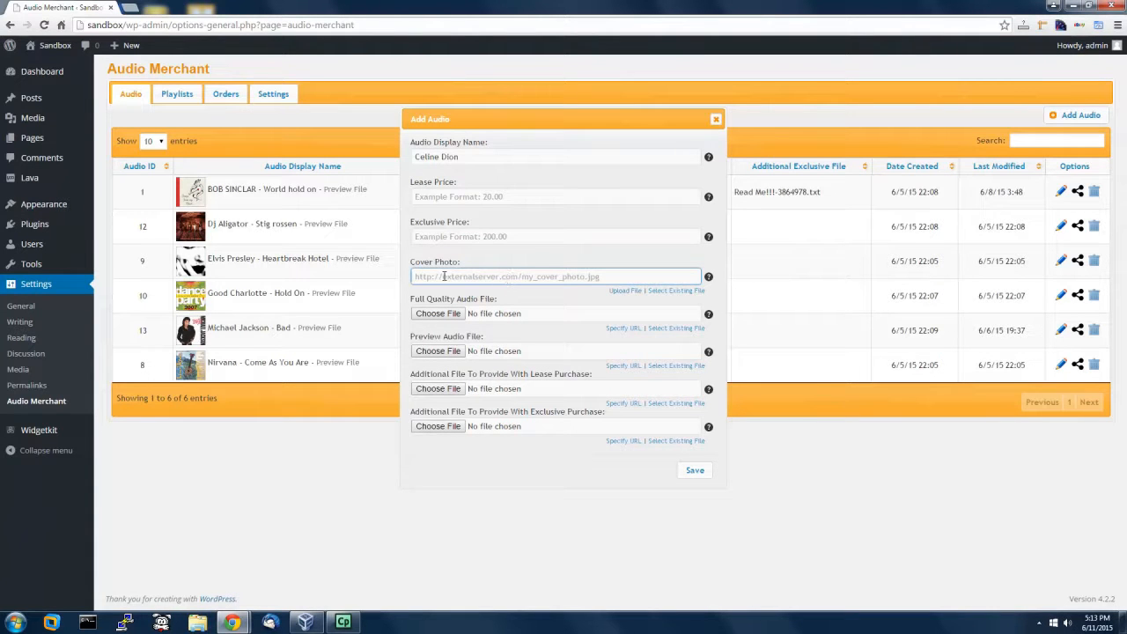
click(668, 291)
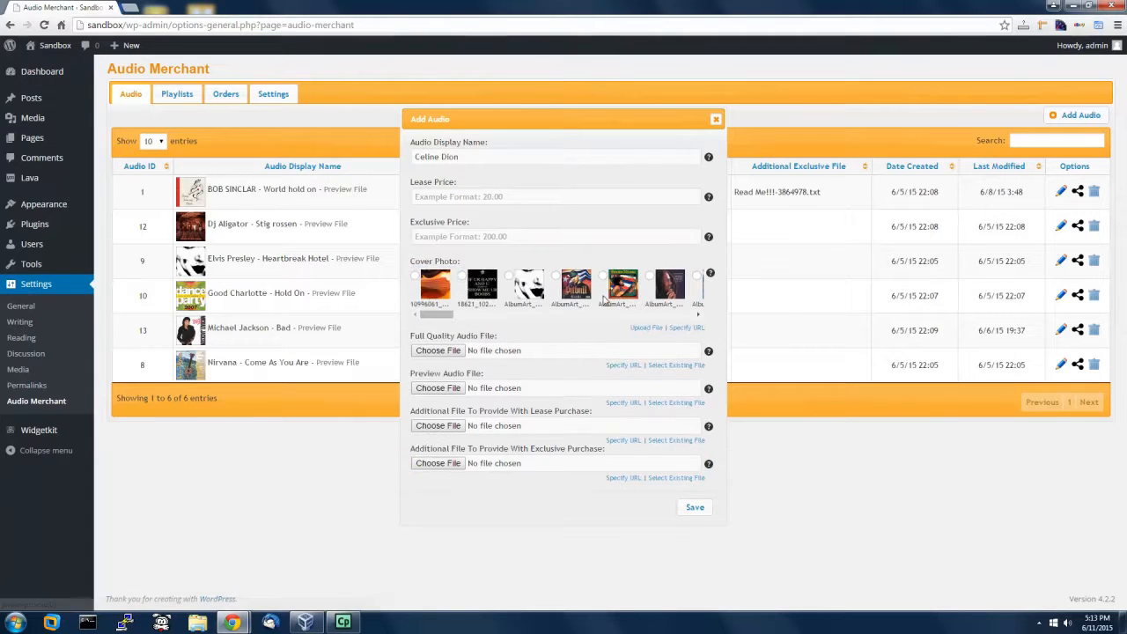
click(648, 329)
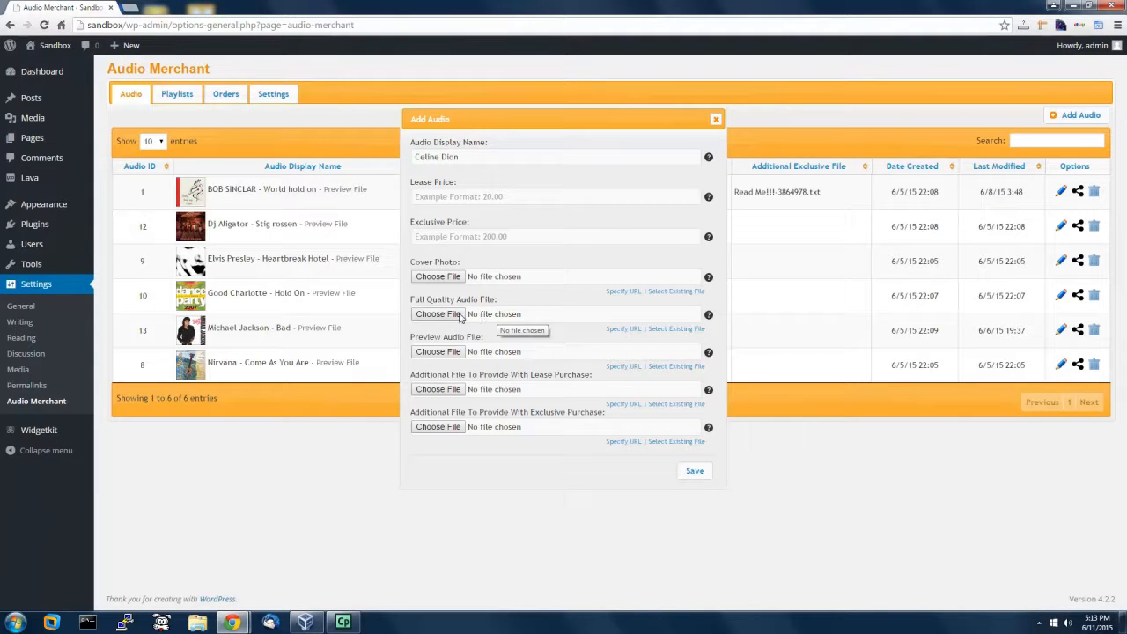
click(624, 328)
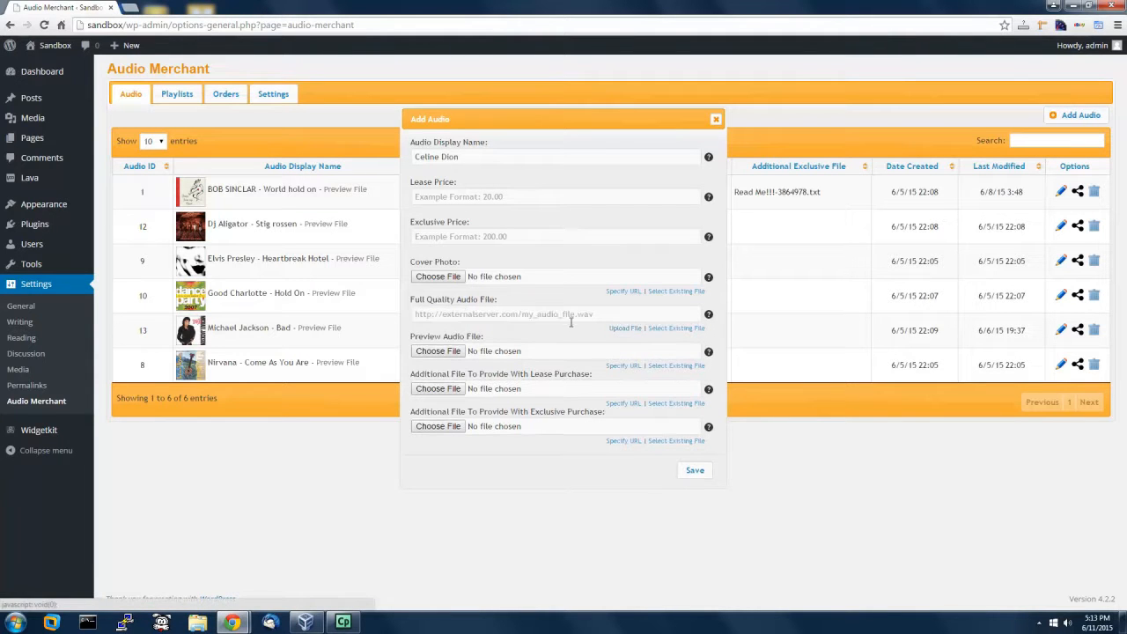
click(623, 328)
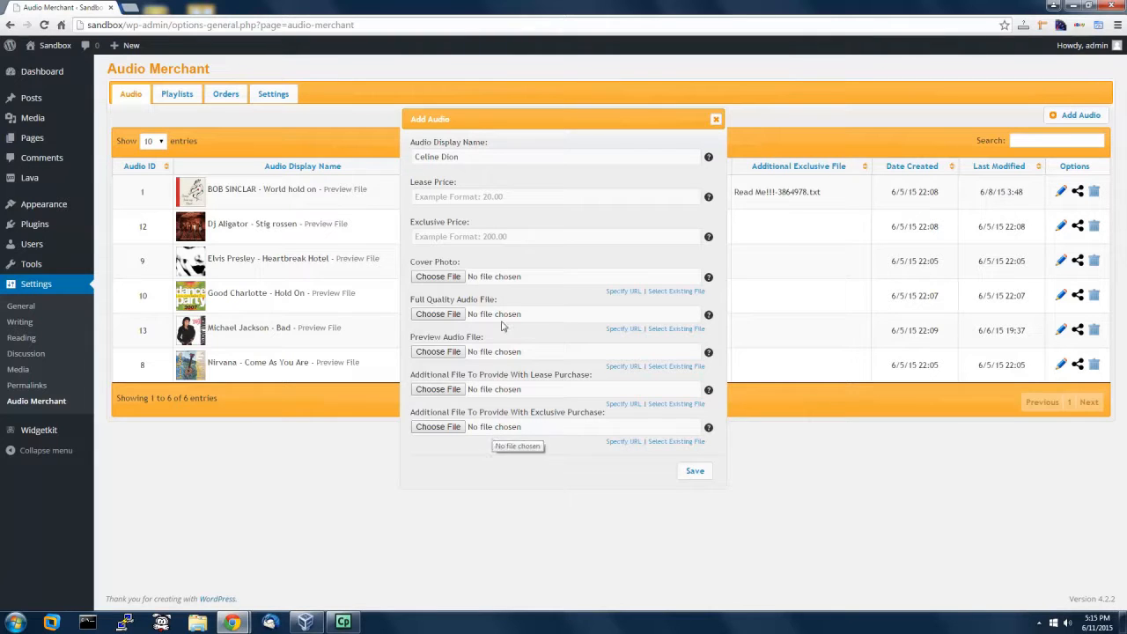
click(431, 236)
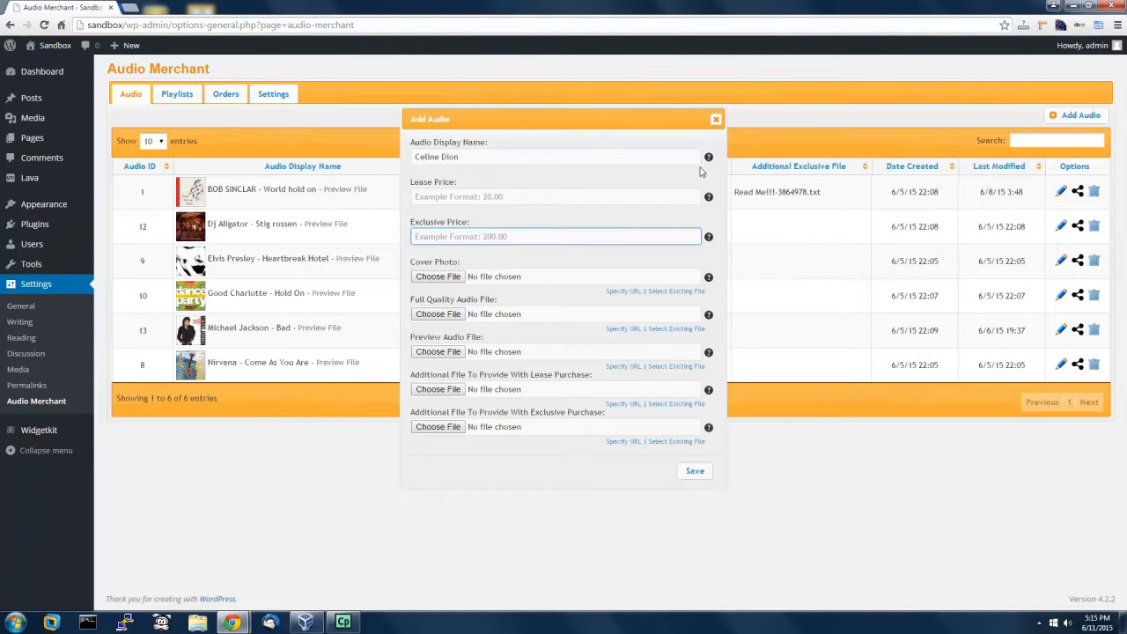
click(716, 121)
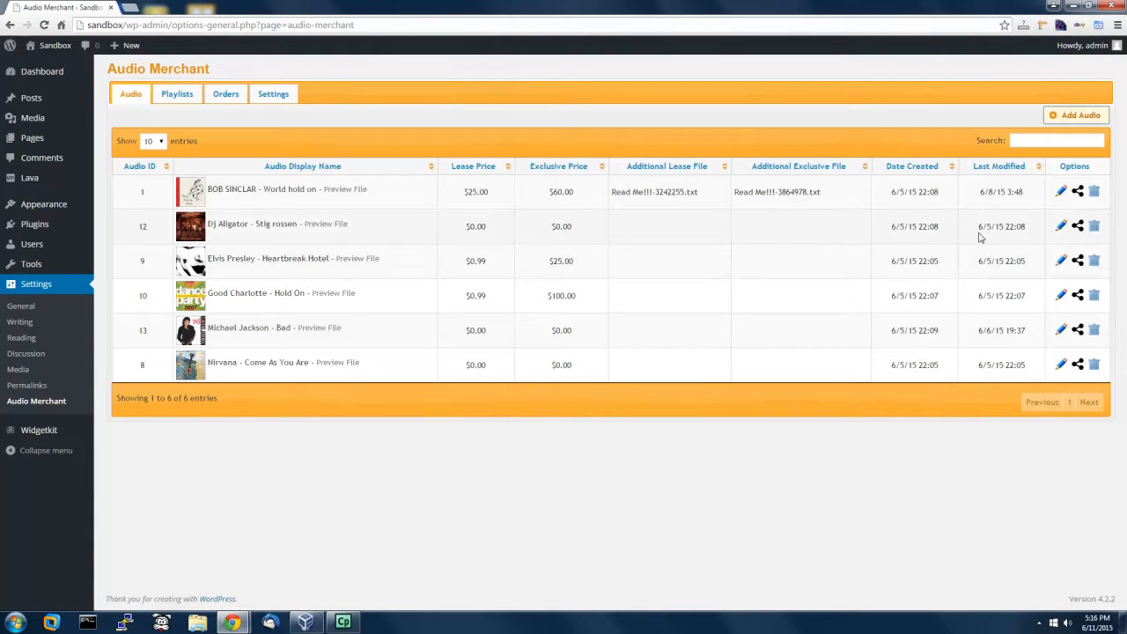
Step: Open the BOB SINCLAR track's share box and set its format to WordPress ShortCode
click(1079, 193)
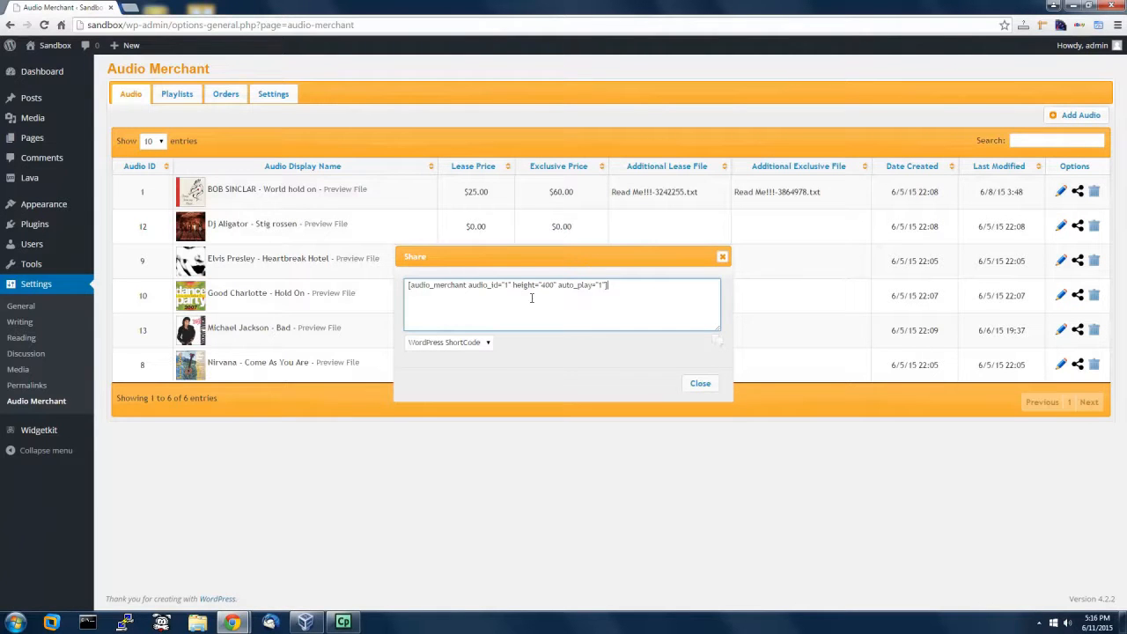
click(468, 345)
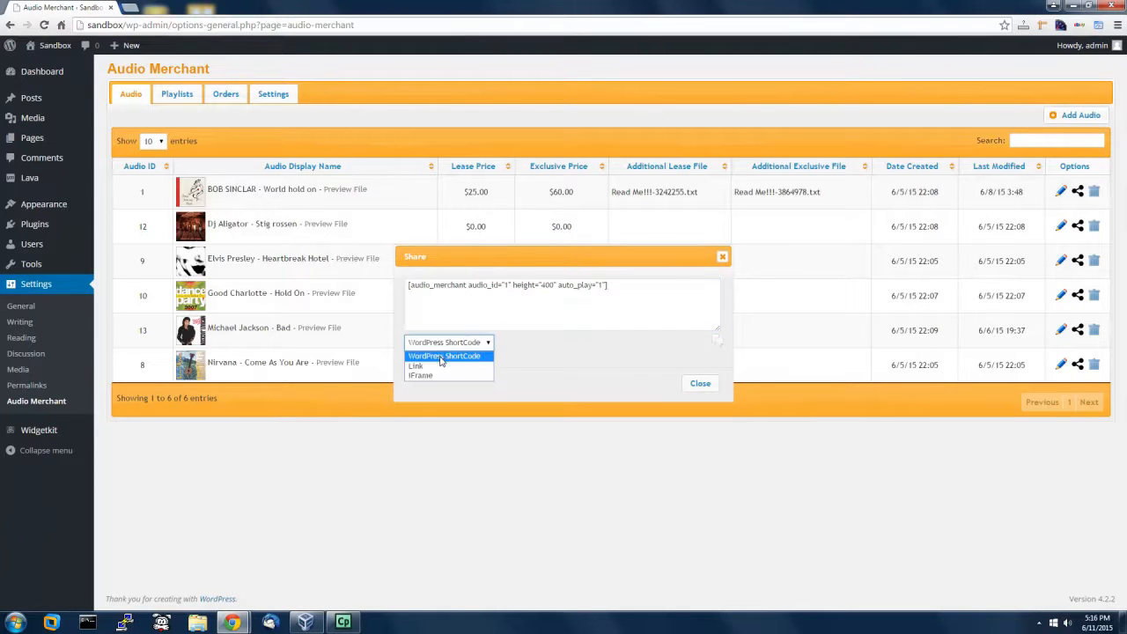
click(450, 366)
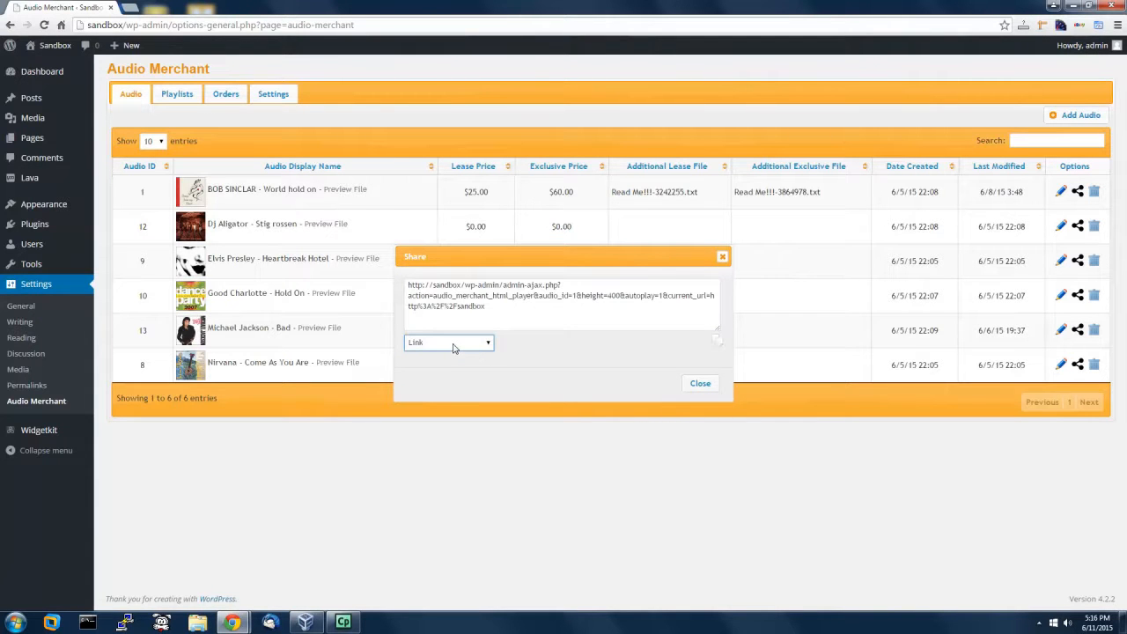
click(453, 345)
click(447, 377)
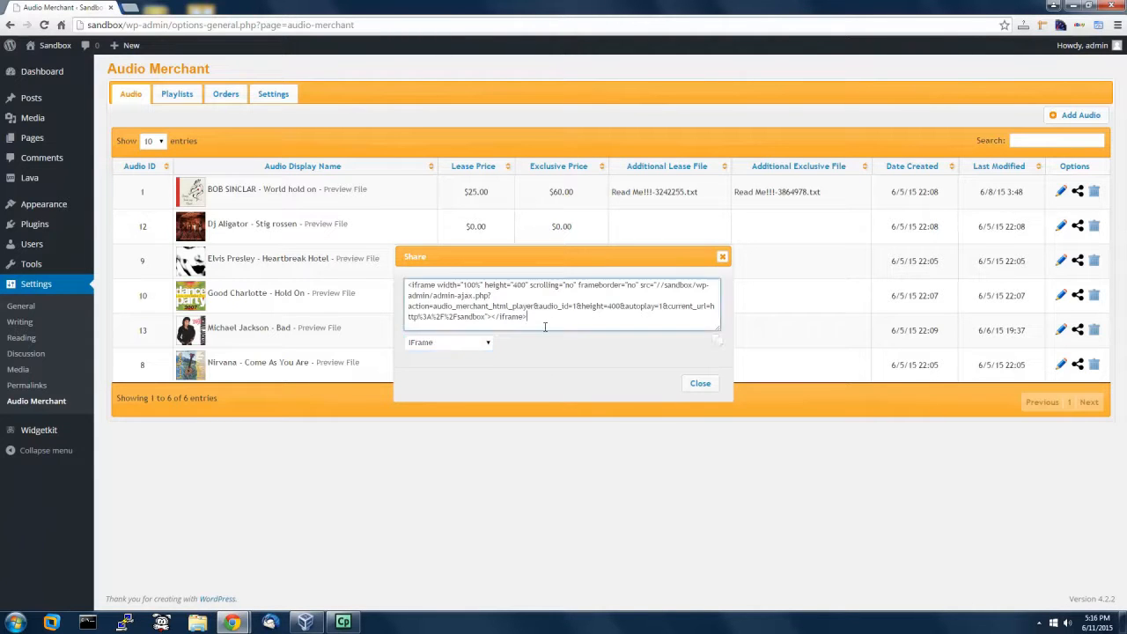
click(467, 342)
click(464, 354)
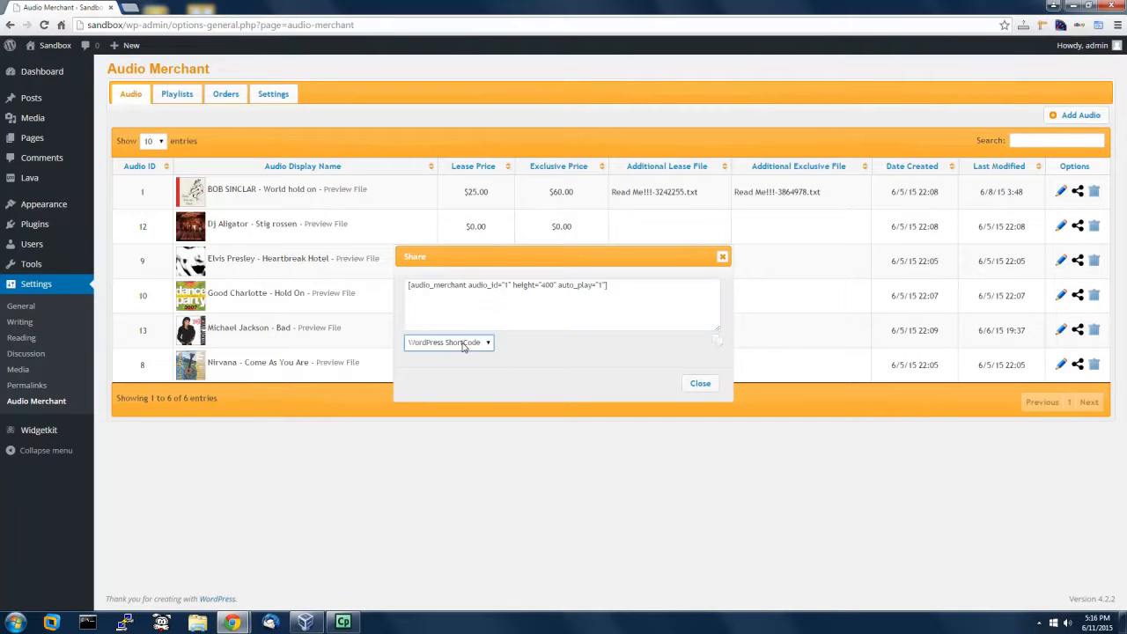
Step: Copy the audio_merchant shortcode (audio_id 1, height 400, auto_play 1) and close the share box
drag(621, 290, 376, 294)
click(545, 299)
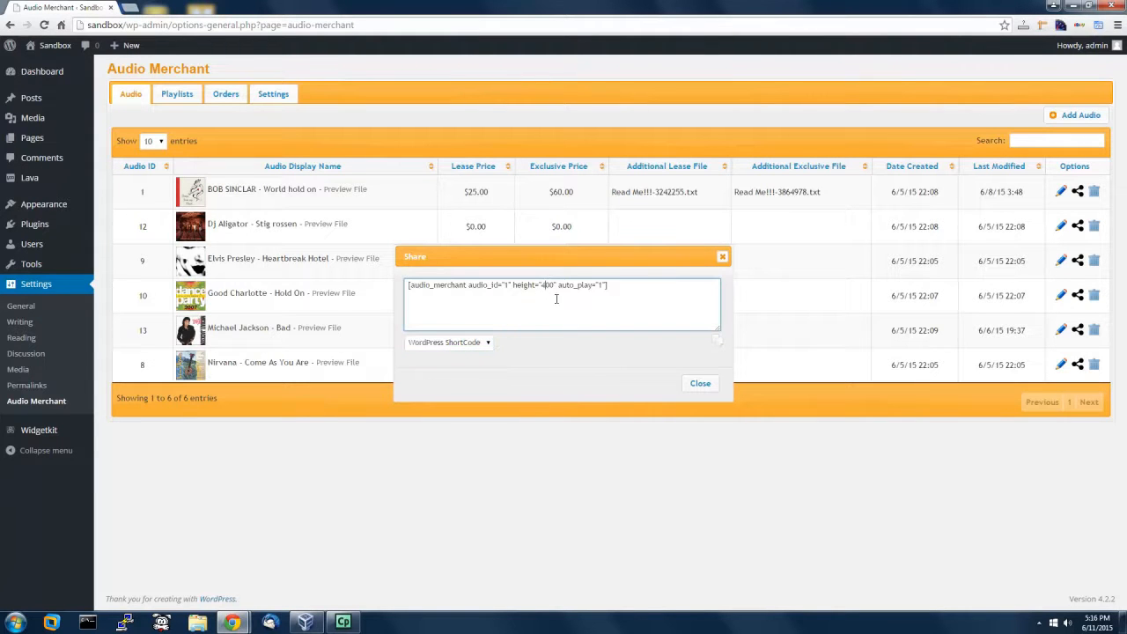
drag(641, 288, 405, 287)
click(635, 286)
drag(617, 284, 408, 278)
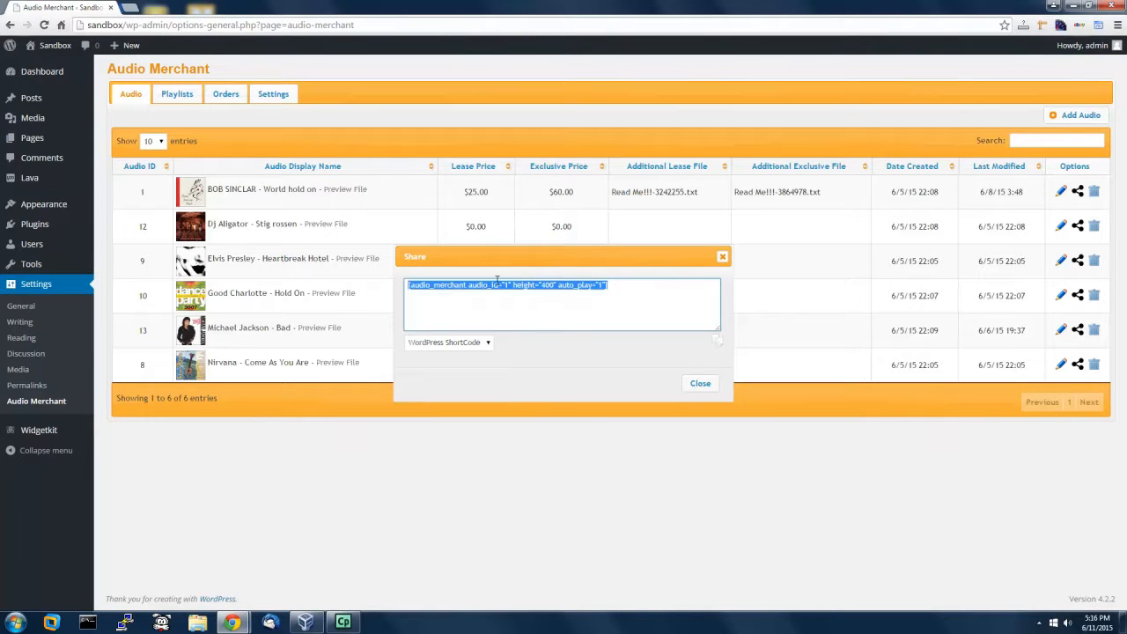
click(632, 287)
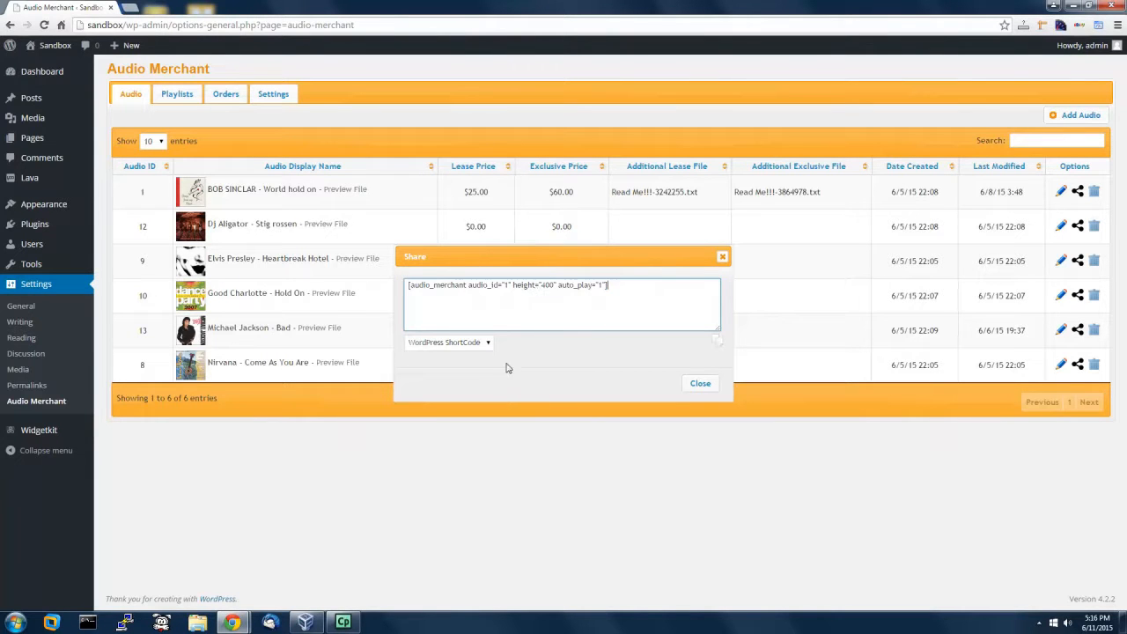
click(719, 343)
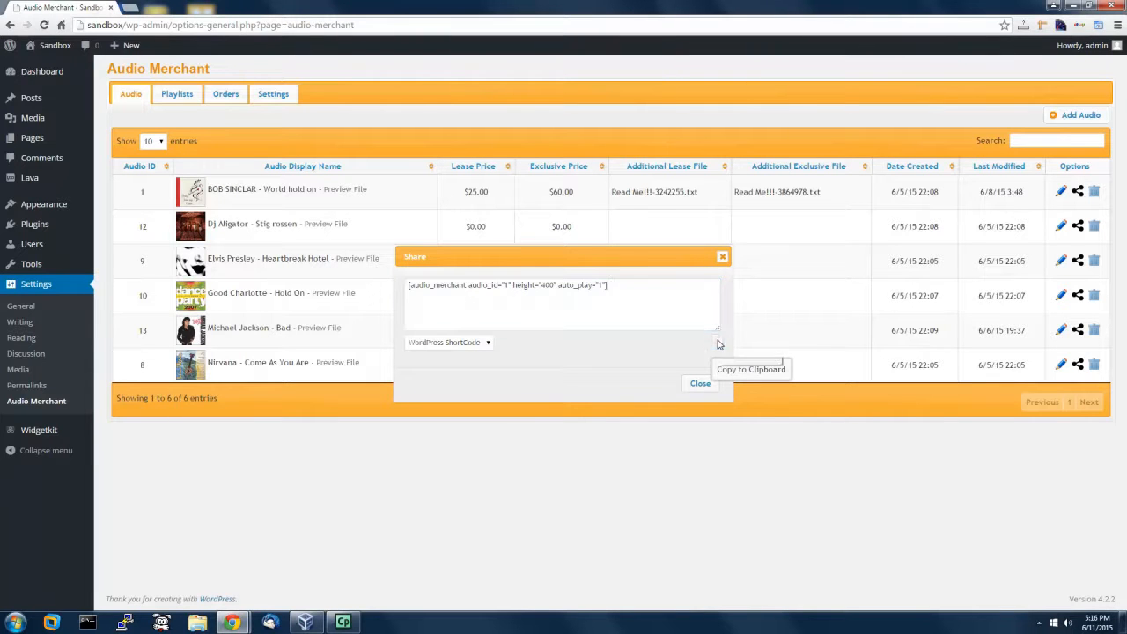
click(635, 99)
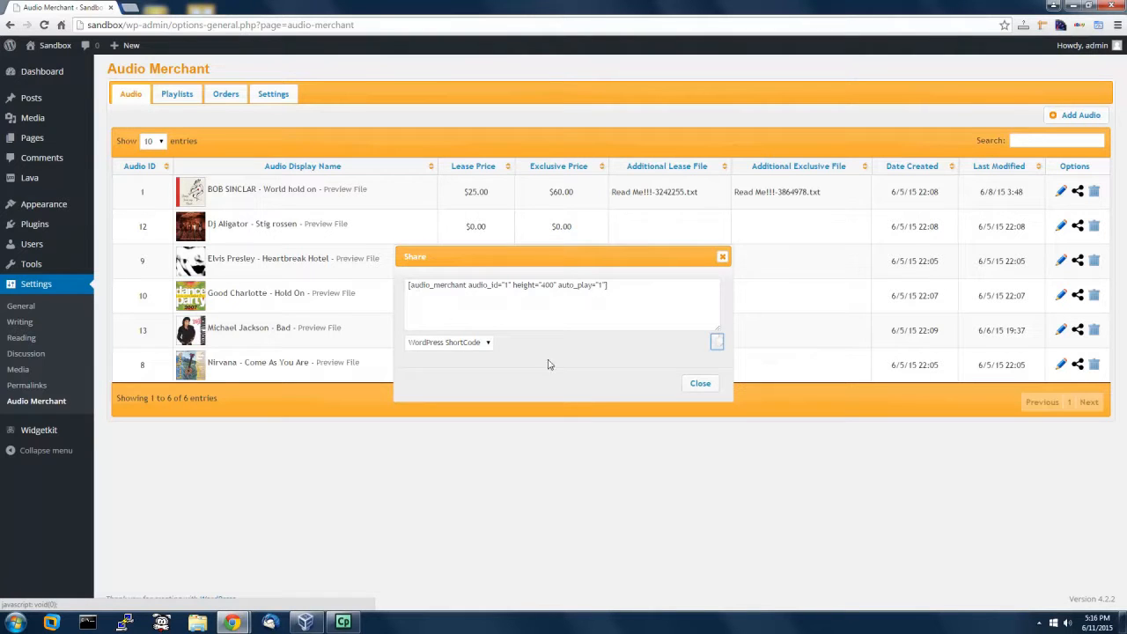
click(700, 384)
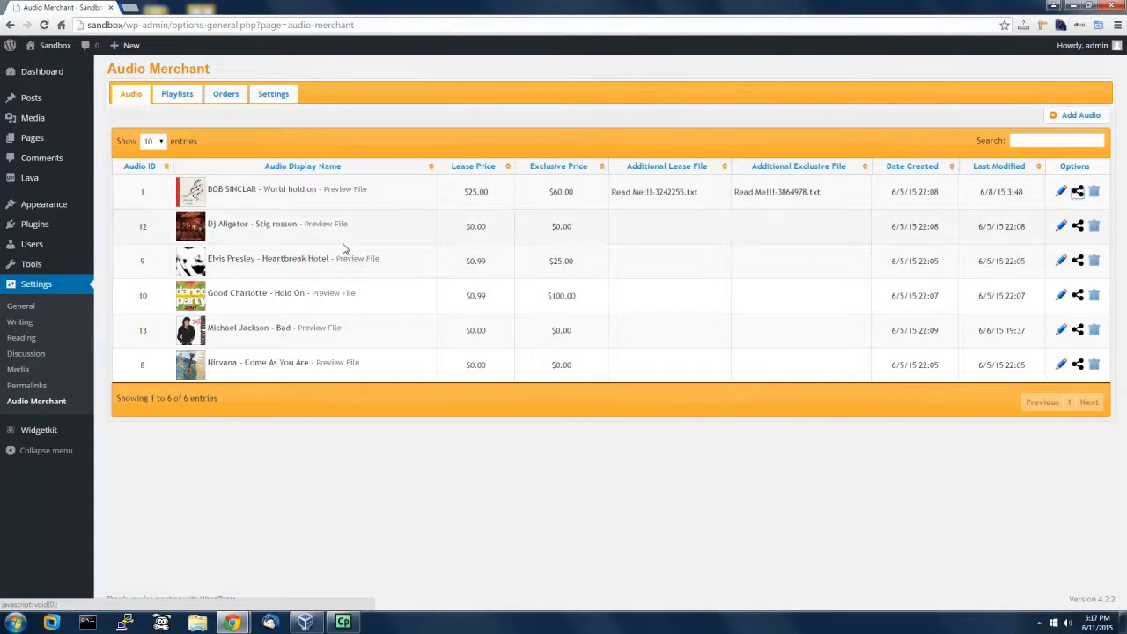
click(185, 95)
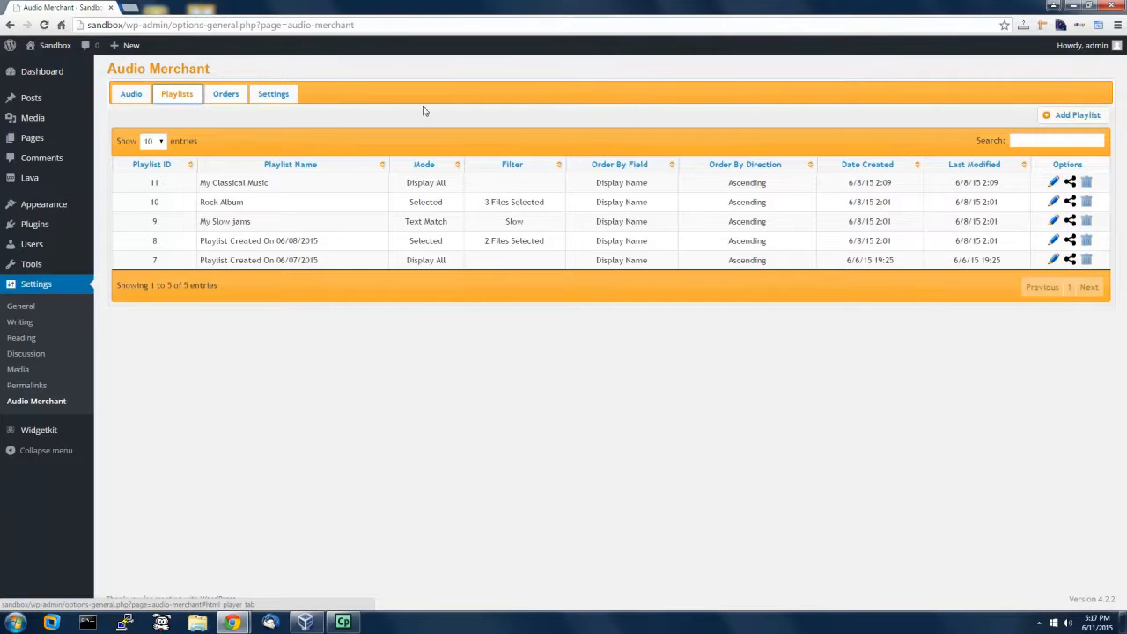
click(140, 99)
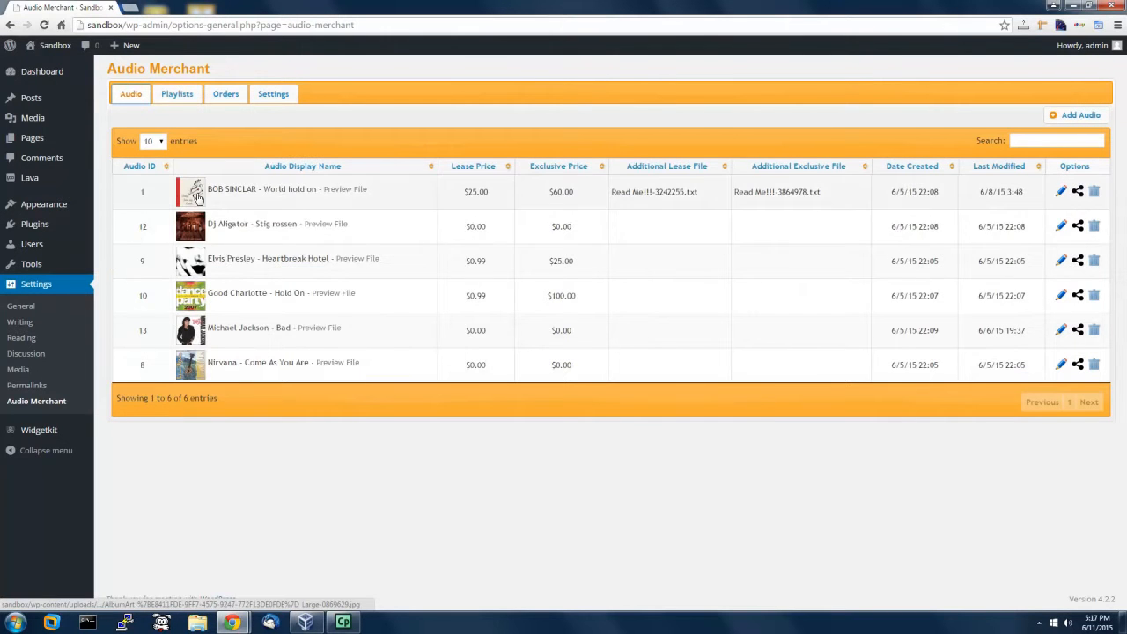
Step: On the Playlists tab, add a playlist named 'My favorite songs' set to Display All Audio
click(187, 97)
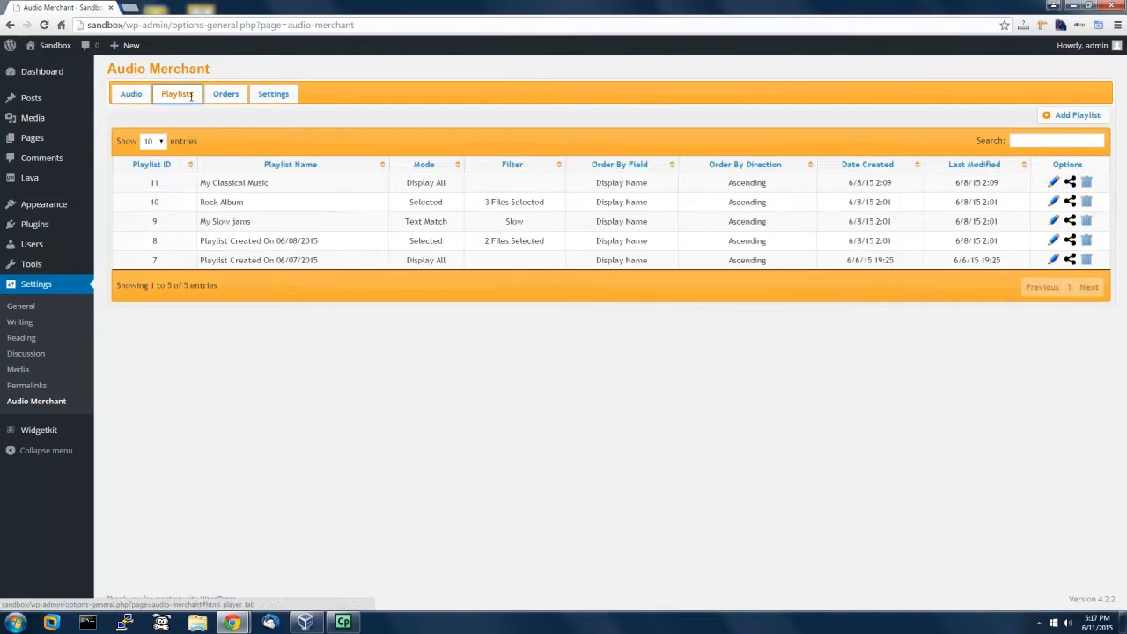
click(1066, 118)
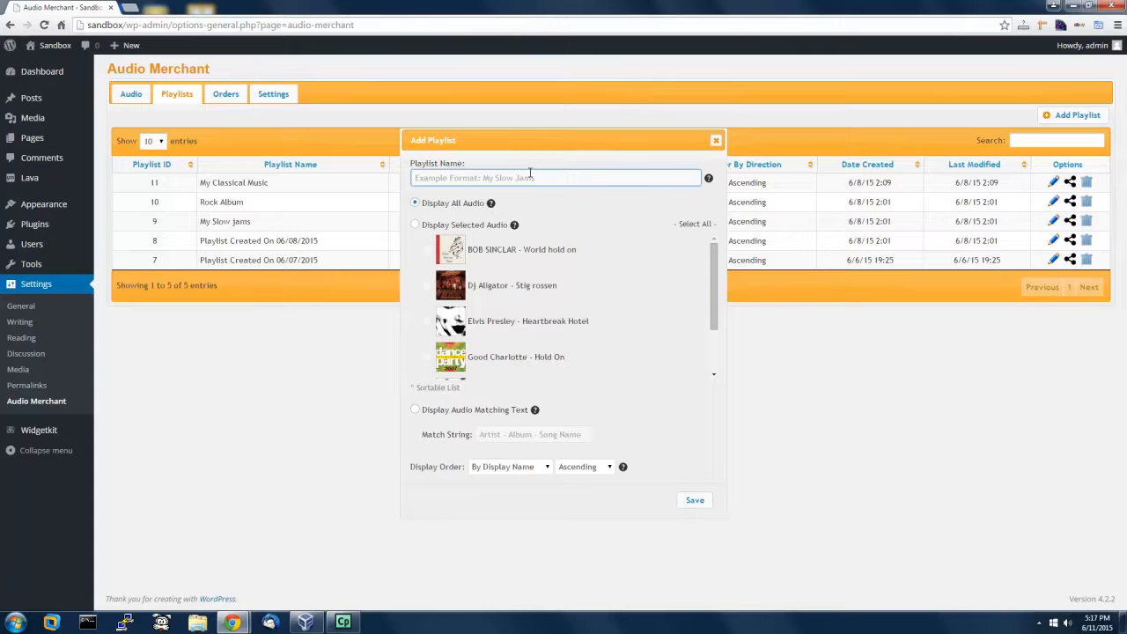
click(530, 177)
text(My favorite songs)
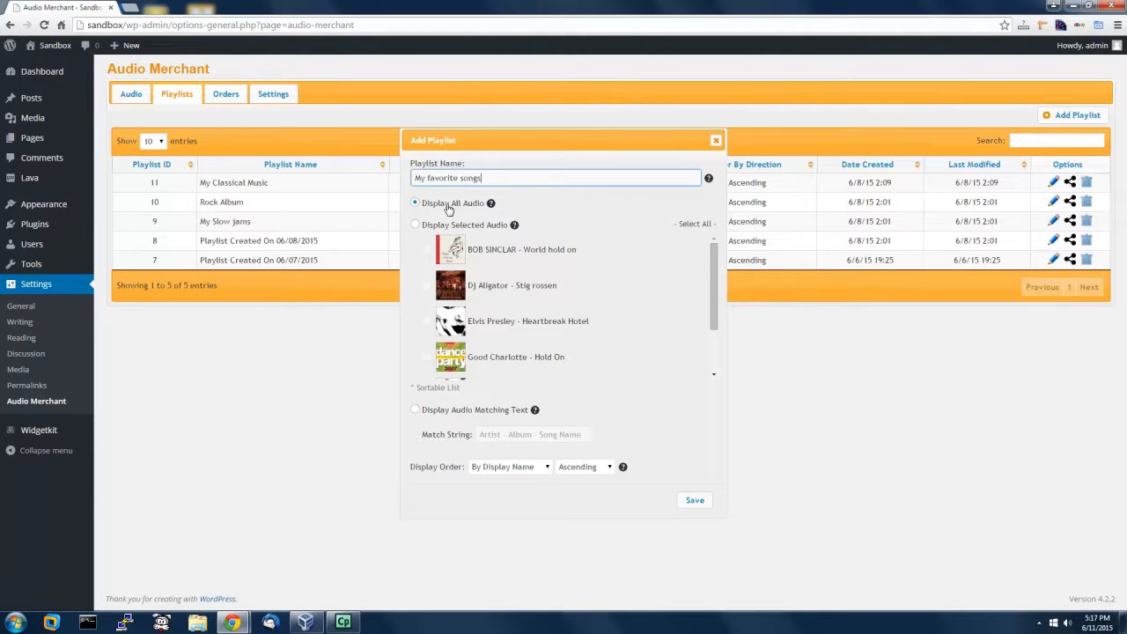
click(436, 232)
click(442, 413)
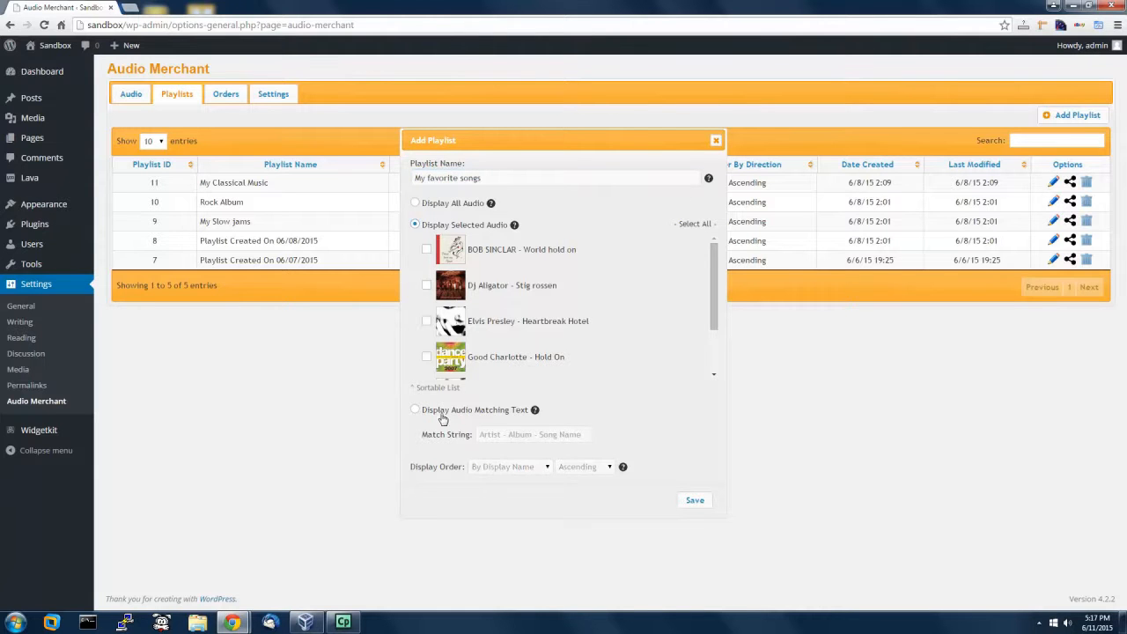
click(442, 206)
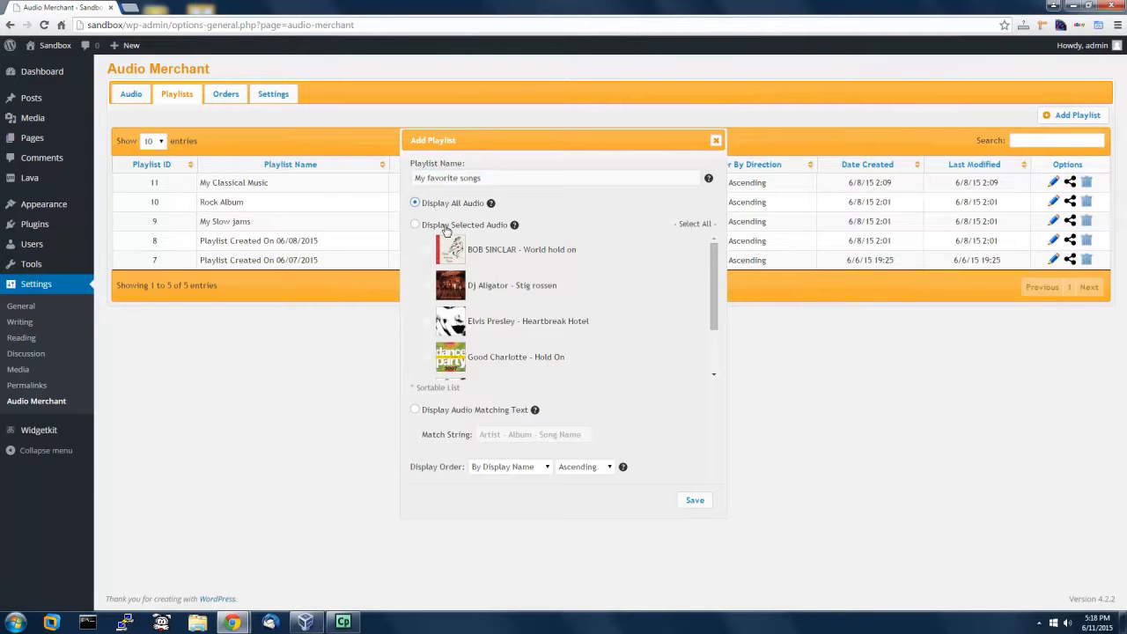
Step: Switch to Display Selected Audio, tick Dj Aligator, Good Charlotte, BOB SINCLAR and drag them into that order
click(445, 228)
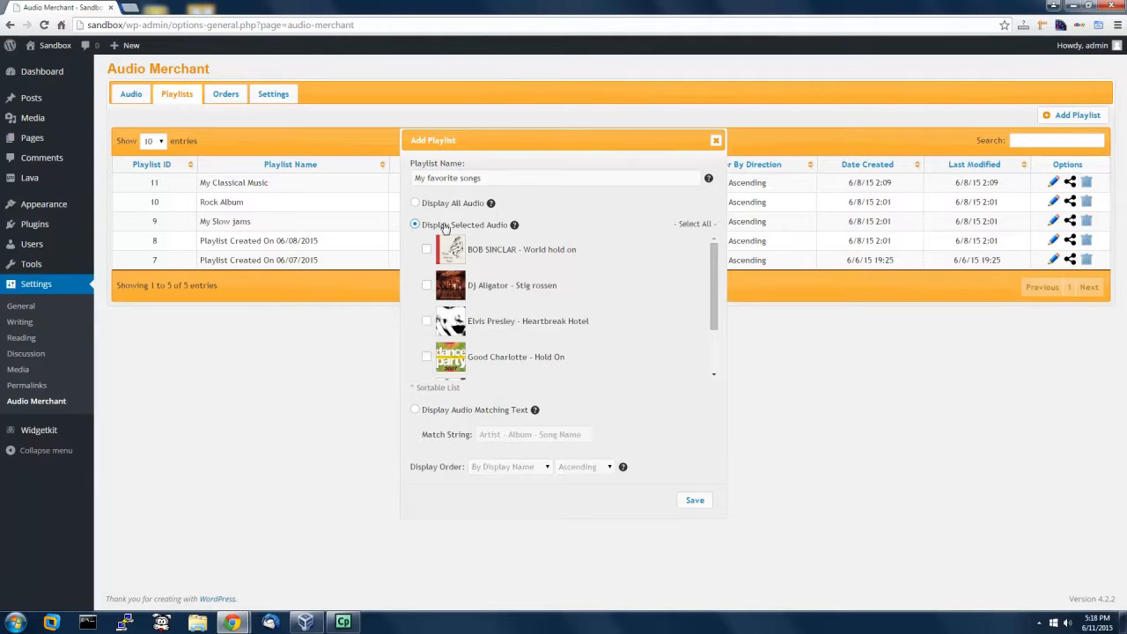
click(426, 285)
click(426, 356)
drag(574, 366, 573, 282)
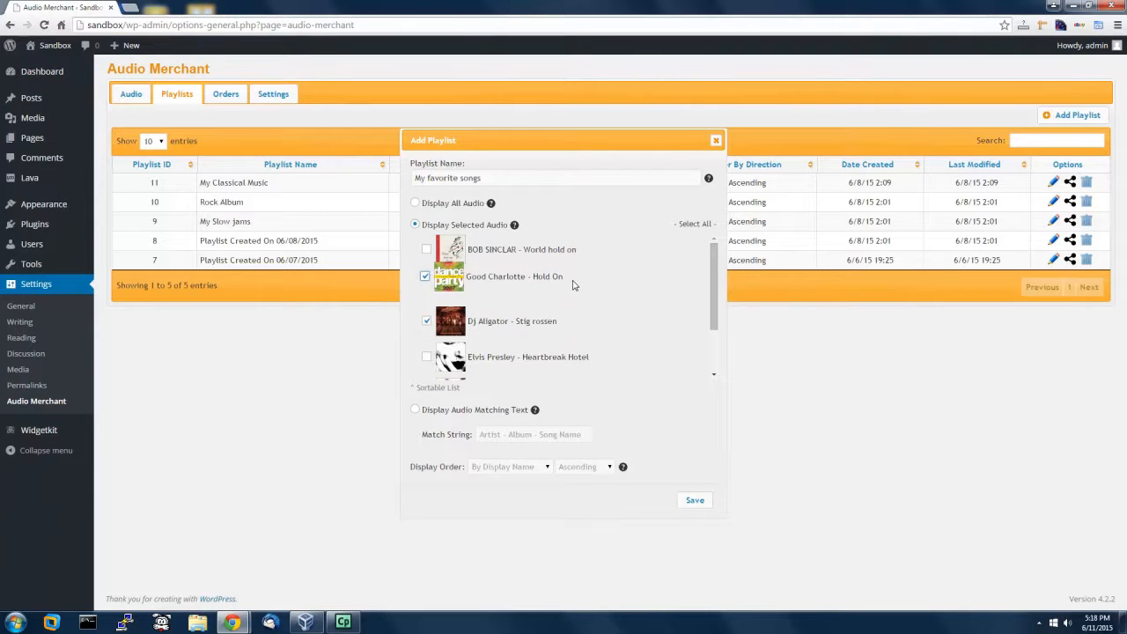
drag(566, 323, 570, 297)
click(425, 253)
drag(588, 253, 591, 332)
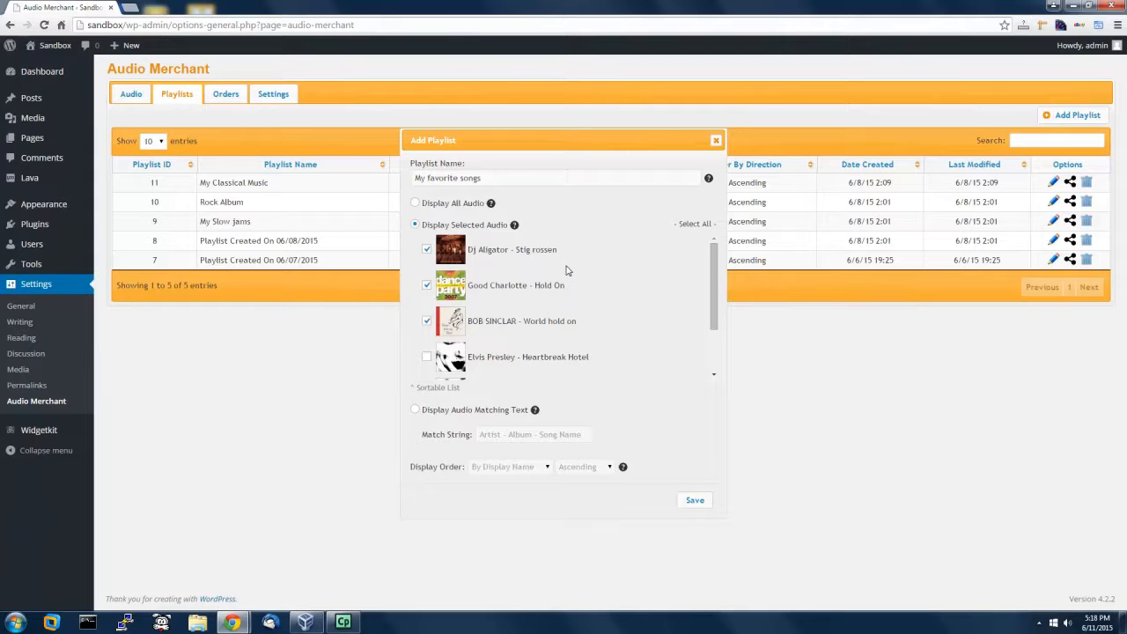
Step: Choose Display Audio Matching Text, keep order By Display Name Ascending, then close the playlist unsaved
click(435, 412)
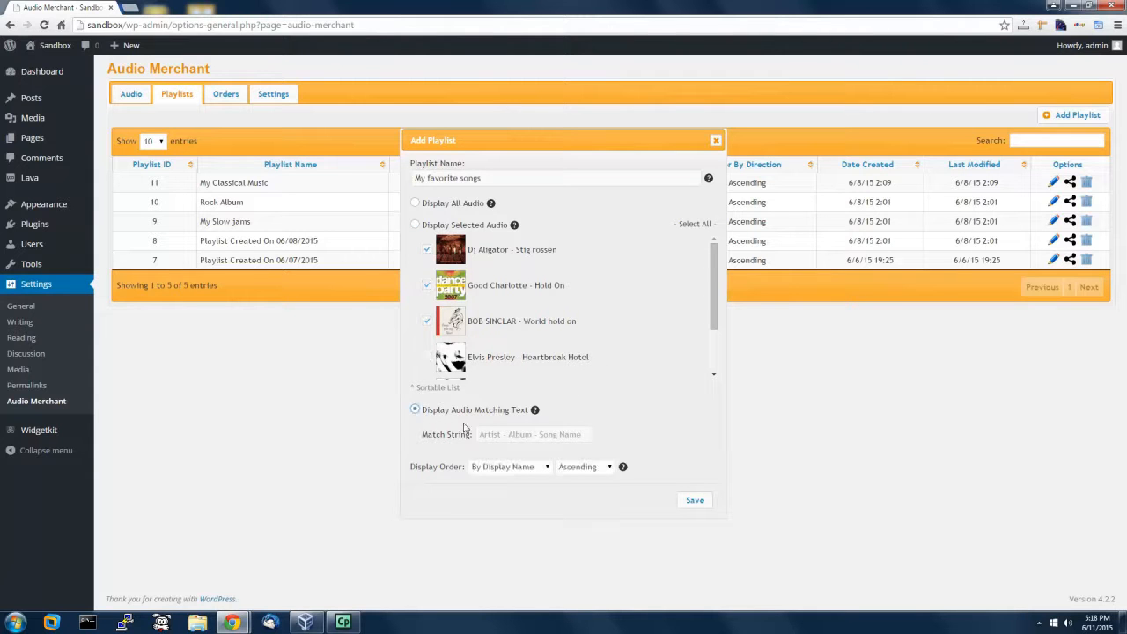
click(488, 435)
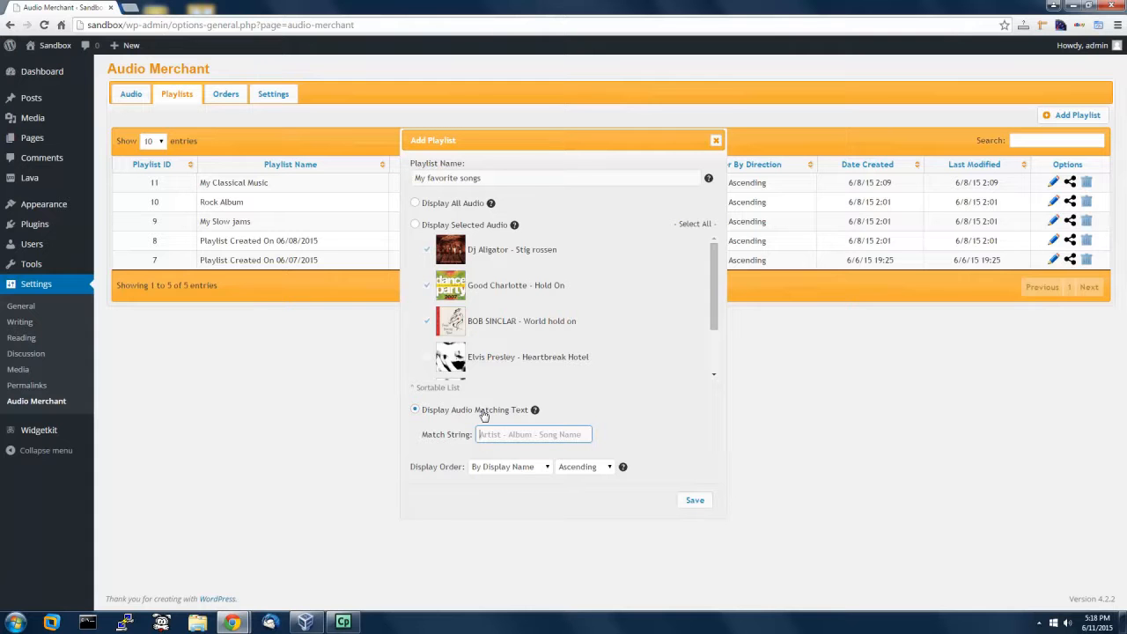
click(499, 468)
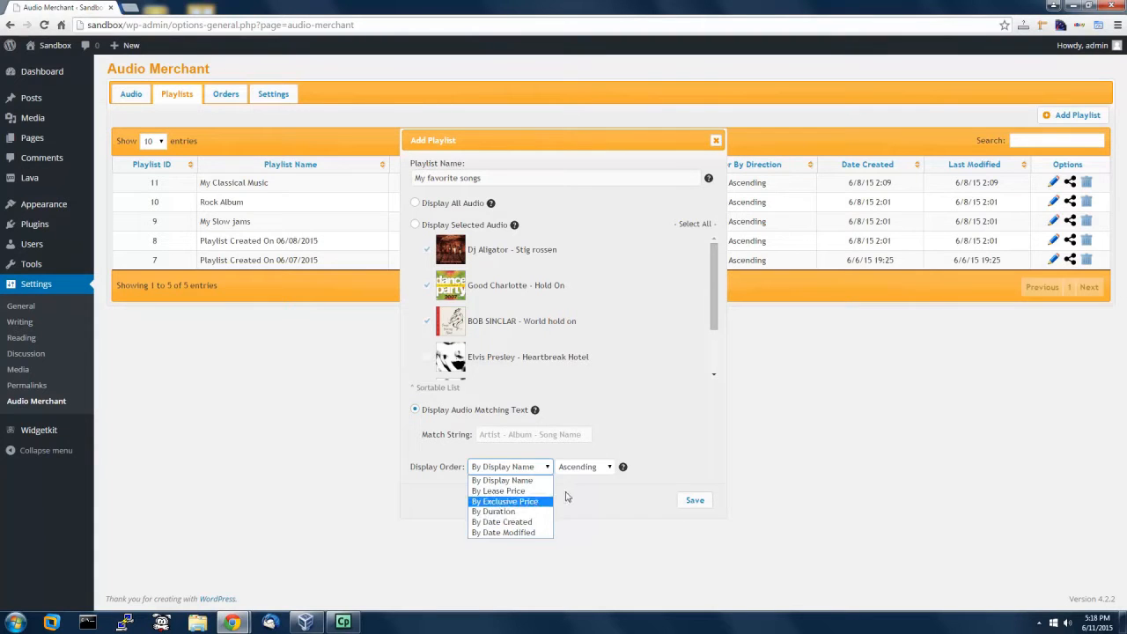
click(579, 469)
click(592, 505)
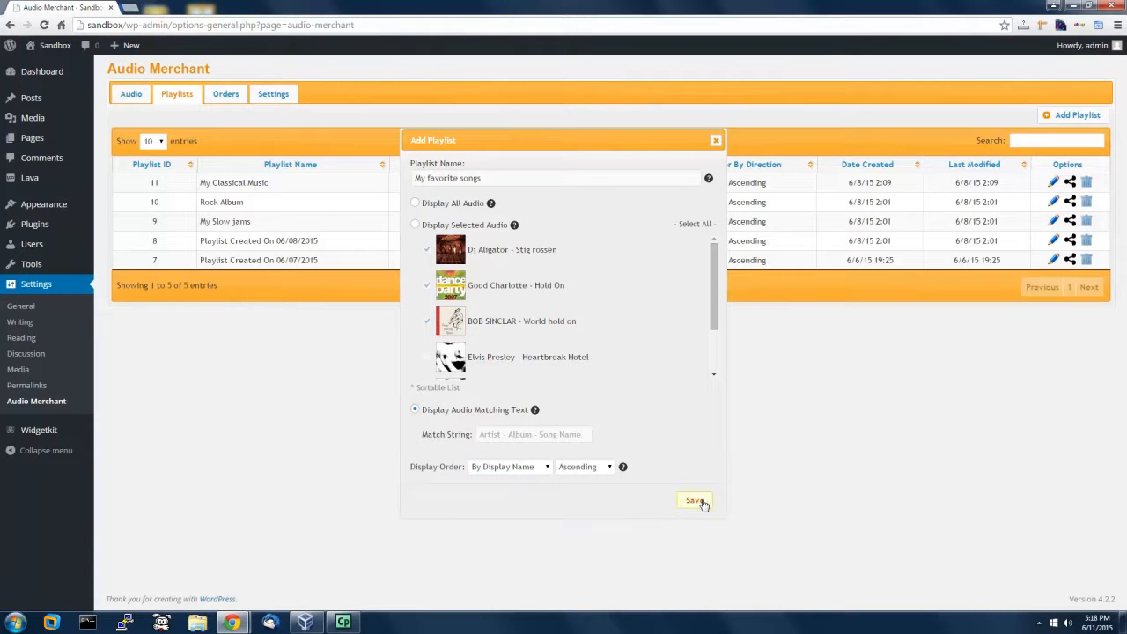
click(717, 143)
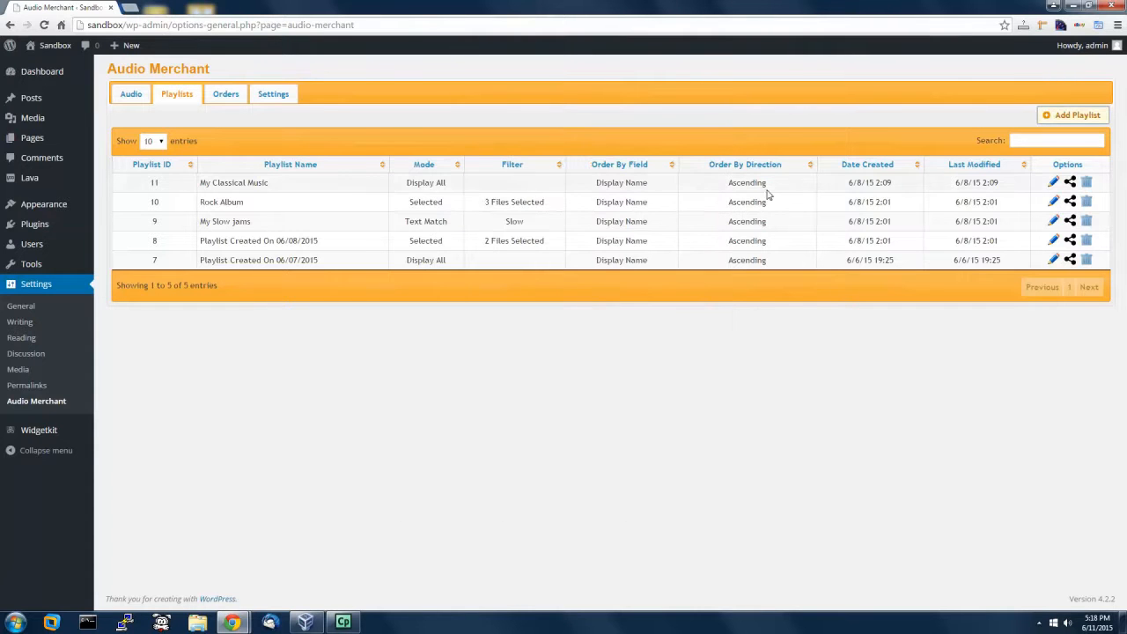
Step: Copy playlist 9's WordPress ShortCode [audio_merchant playlist_id="9" height="400" auto_play="1"] to the clipboard
click(1070, 221)
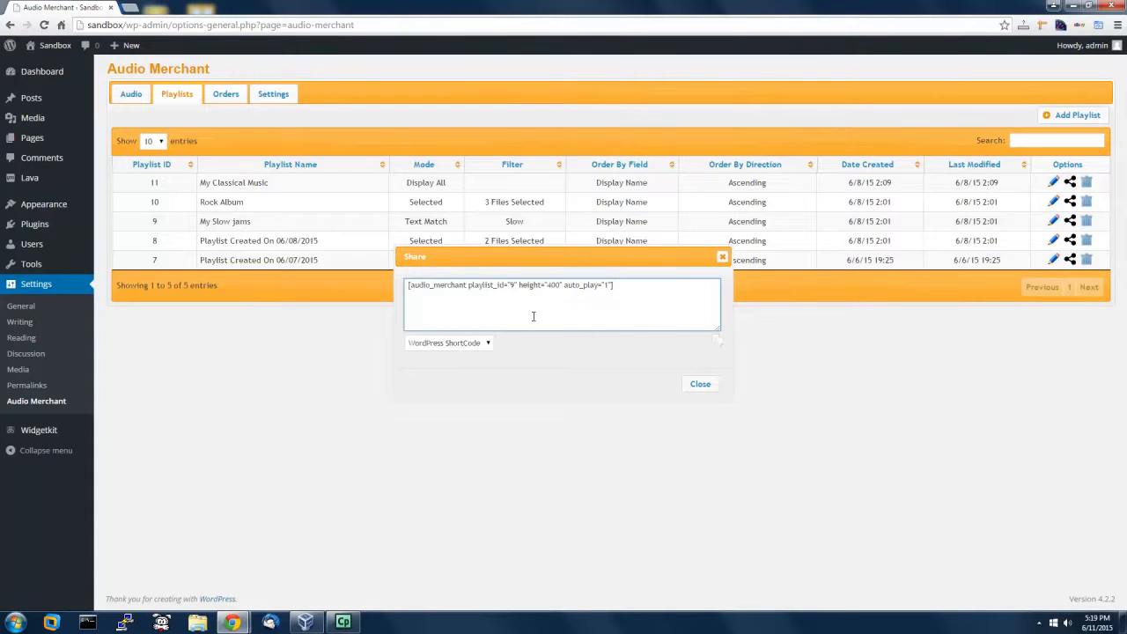
drag(640, 287, 407, 287)
click(643, 293)
click(701, 385)
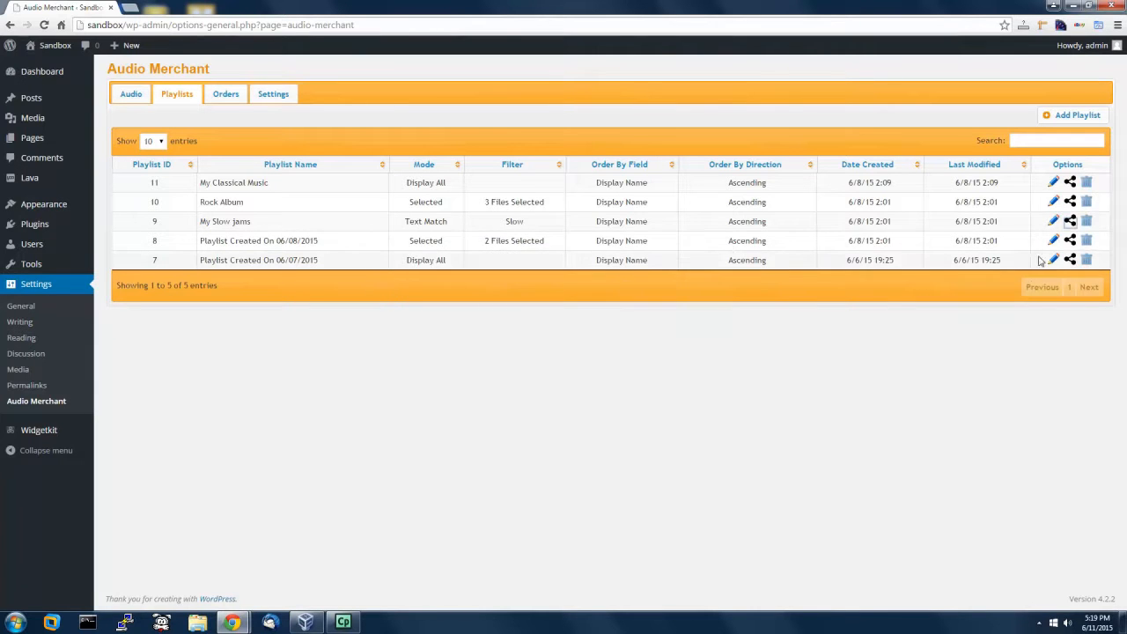
click(1070, 221)
click(448, 344)
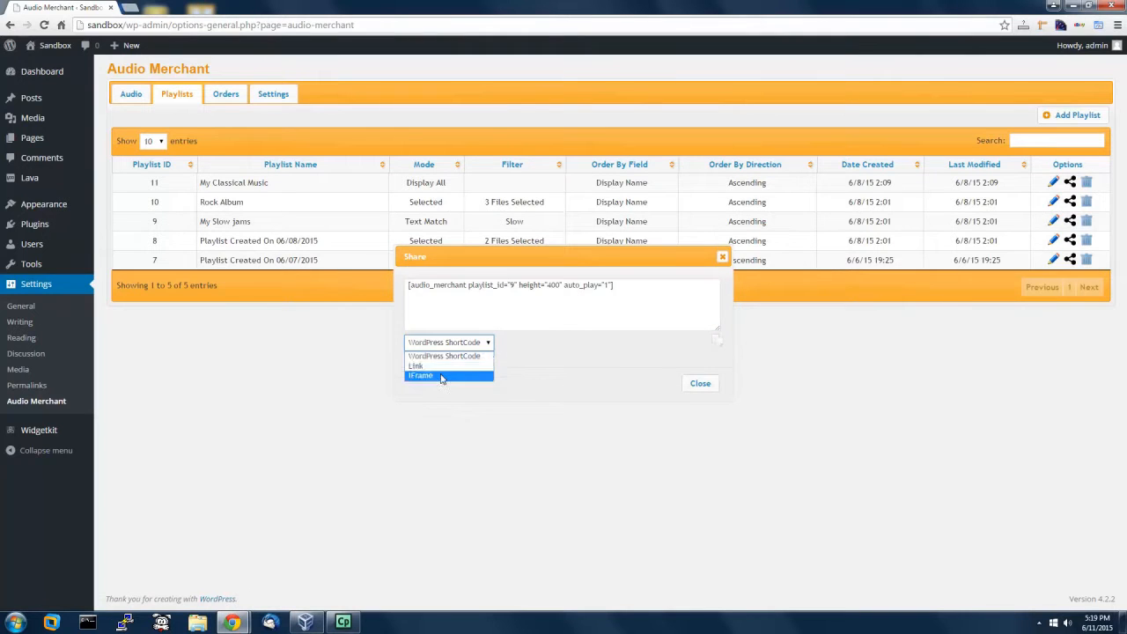
click(444, 359)
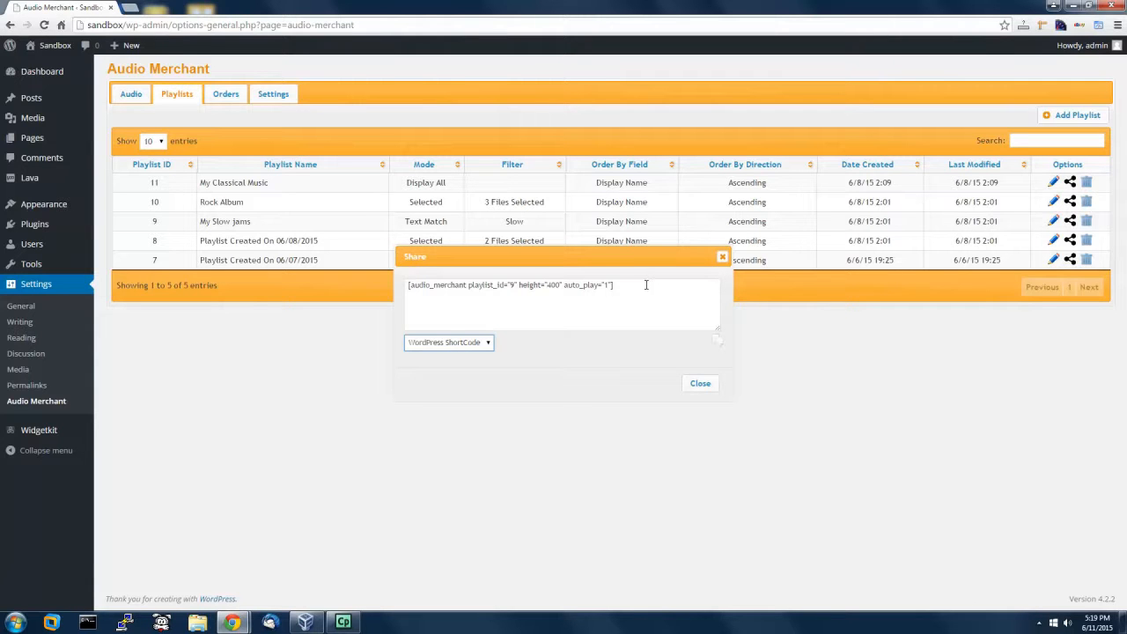
click(718, 343)
click(629, 103)
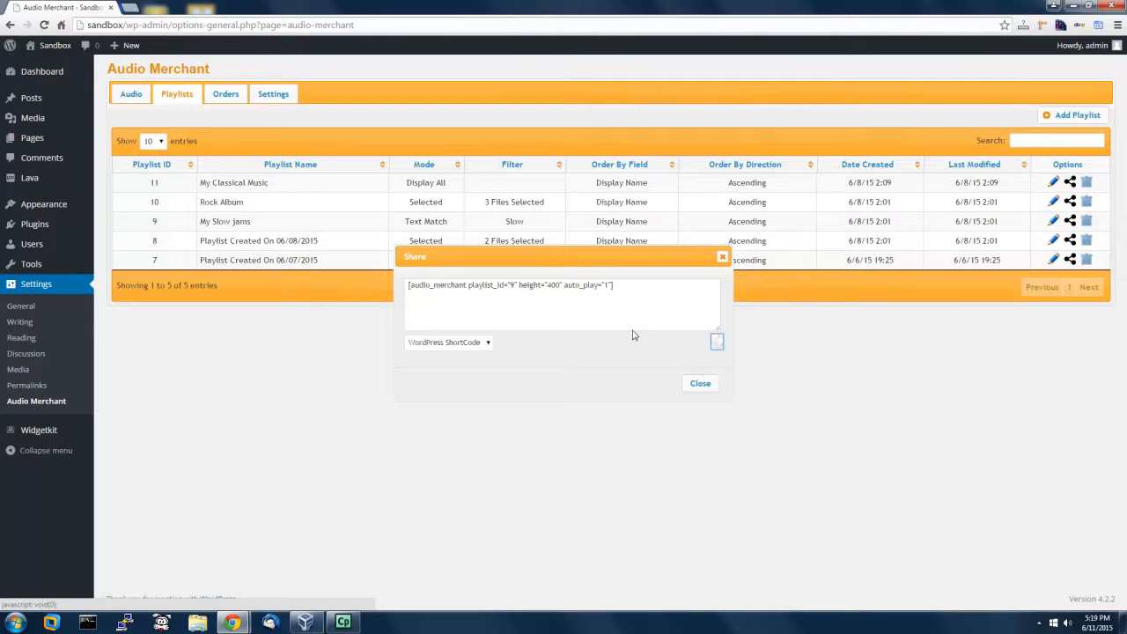
click(710, 393)
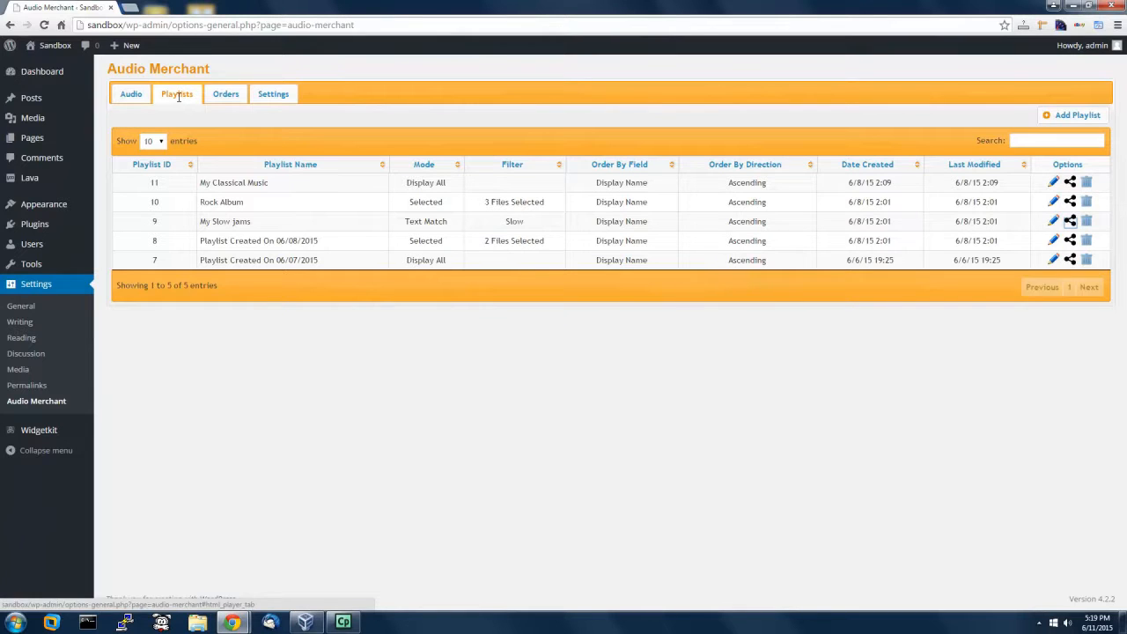
click(226, 93)
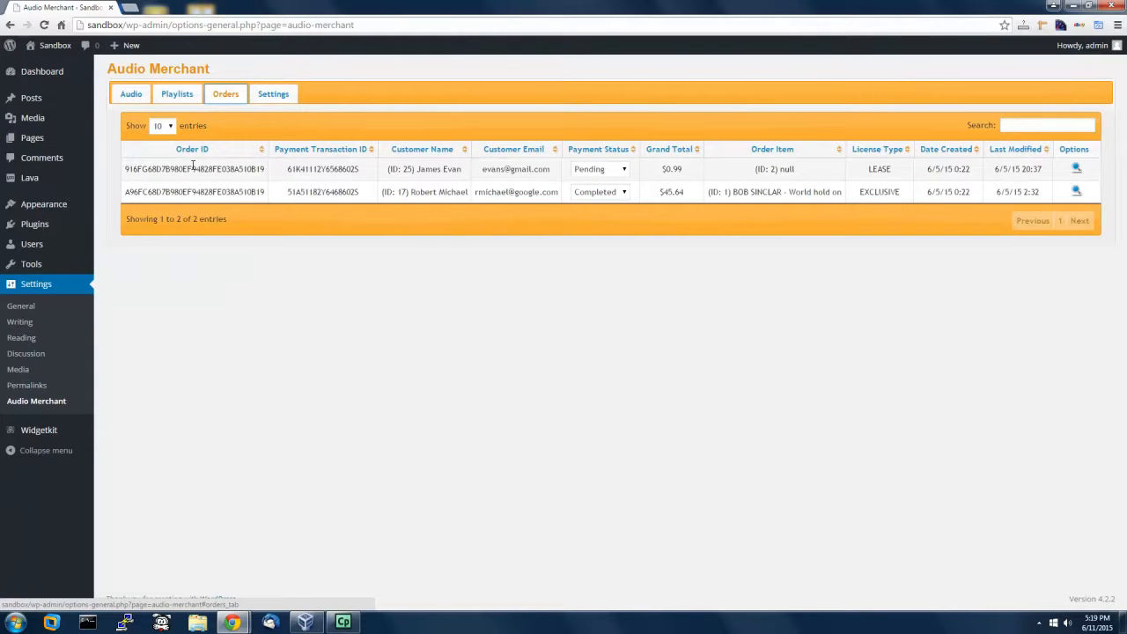
click(607, 170)
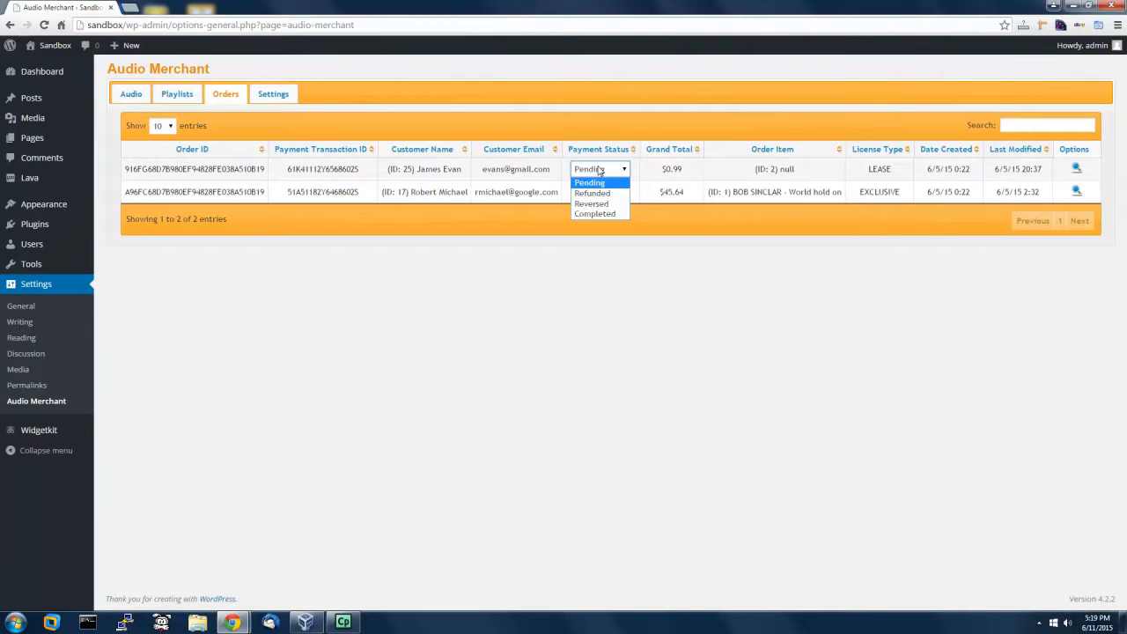
click(600, 170)
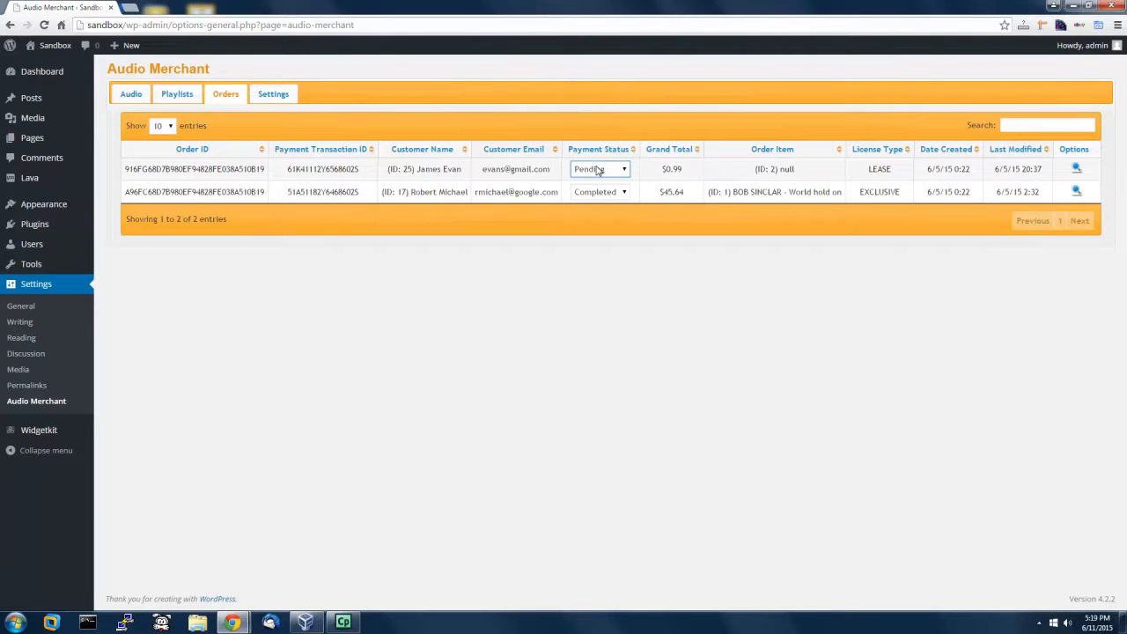
click(620, 170)
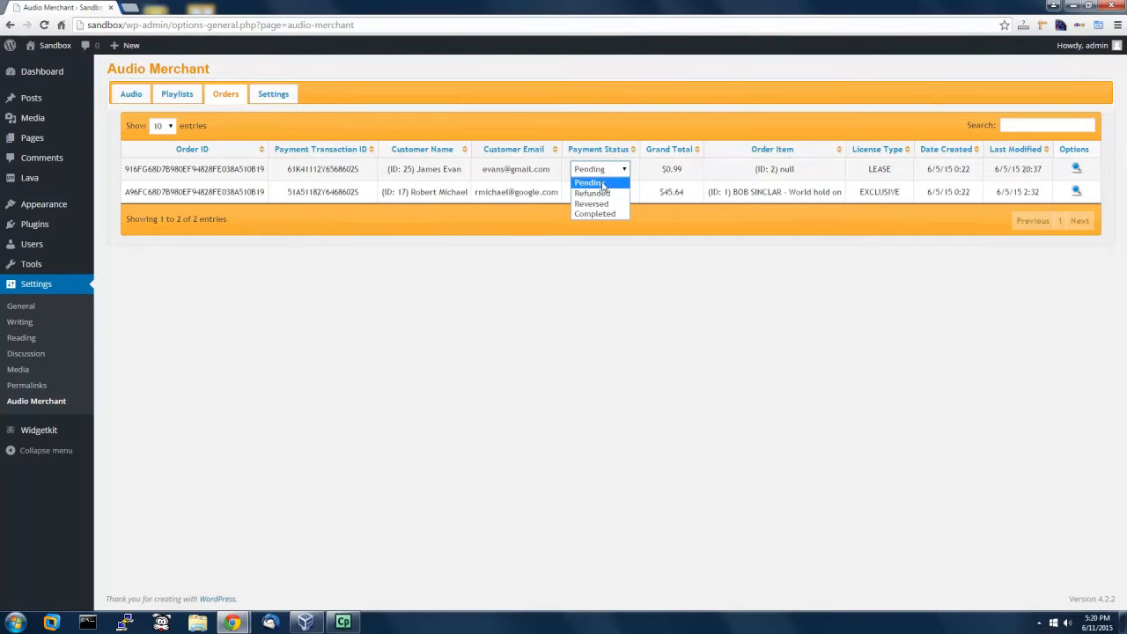
click(604, 170)
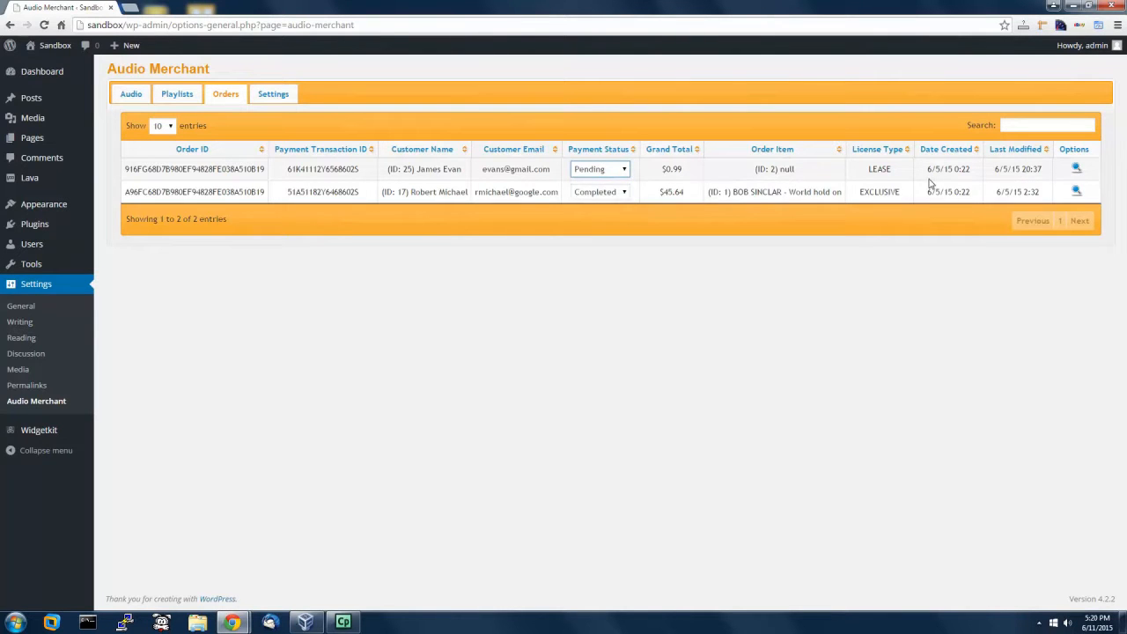
click(1009, 125)
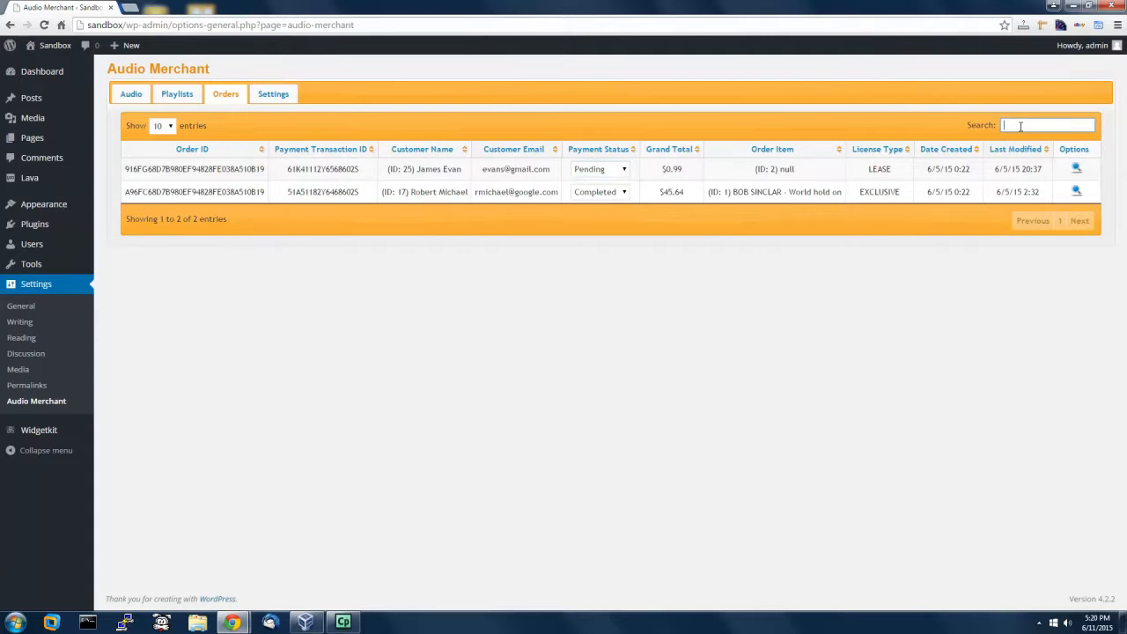
click(1077, 170)
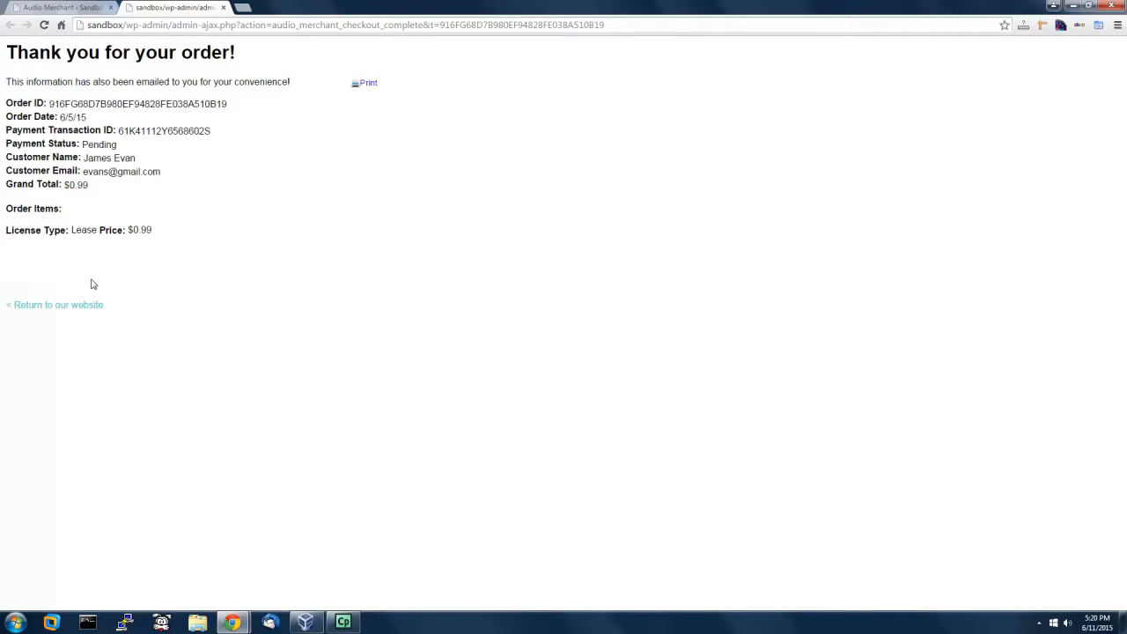
click(223, 7)
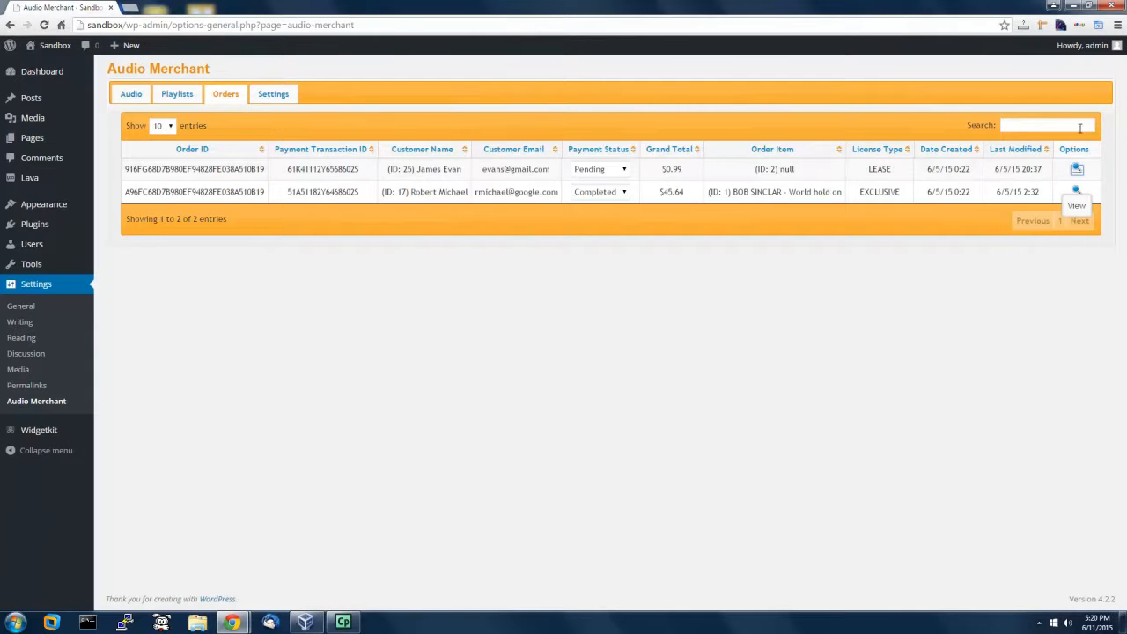
Step: On the Audio Merchant Settings tab, replace the Paypal Email field with the PayPal address
click(273, 94)
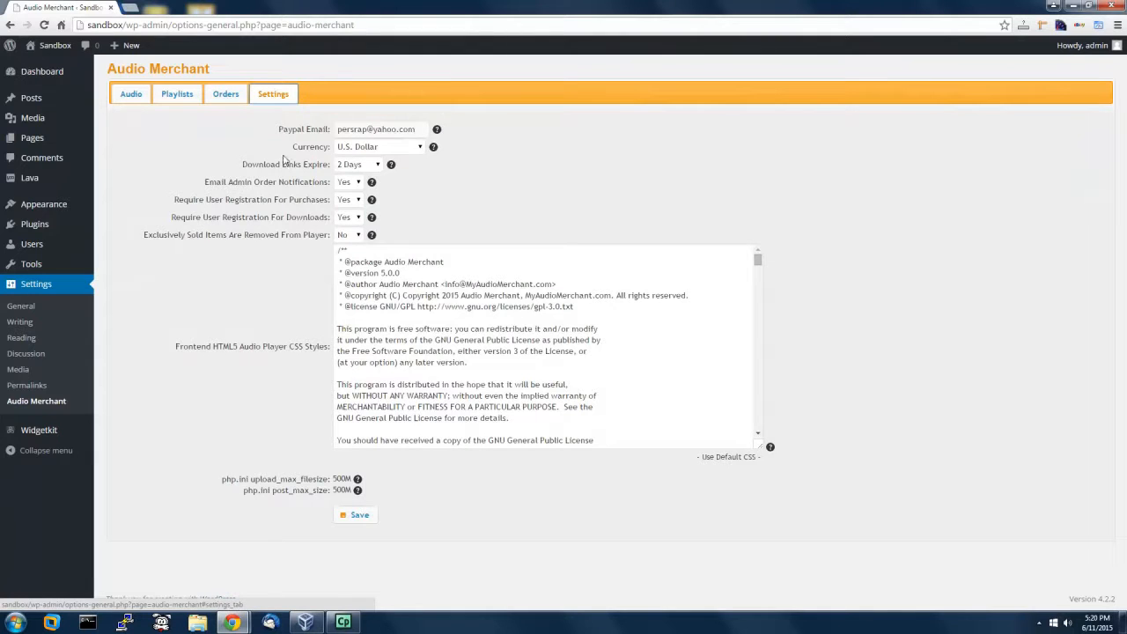
drag(420, 129, 282, 129)
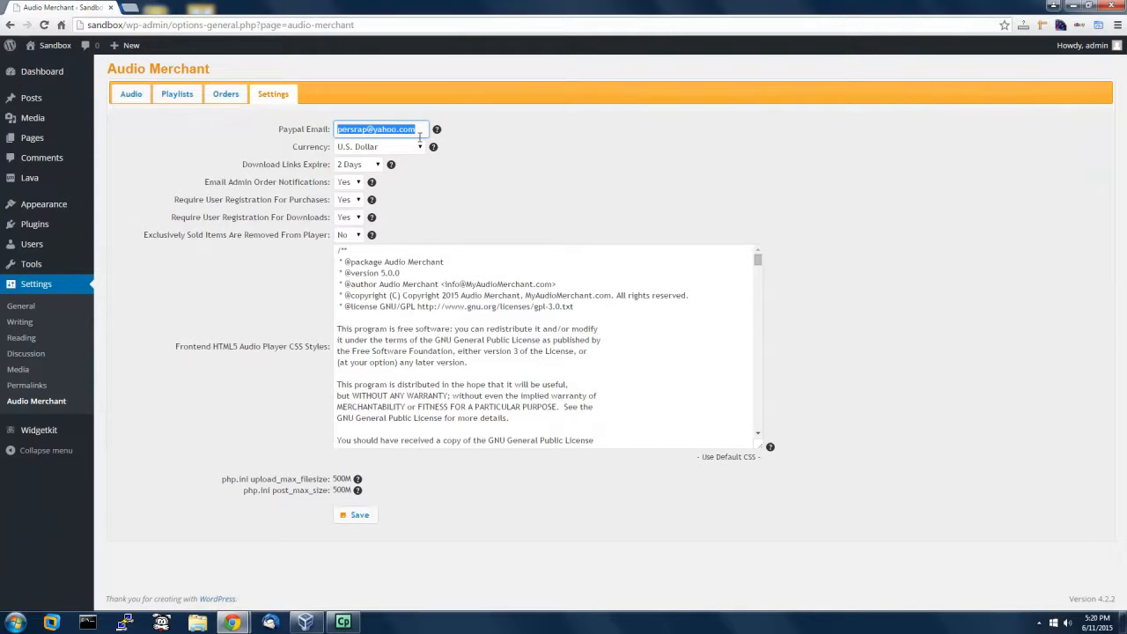
key(BackSpace)
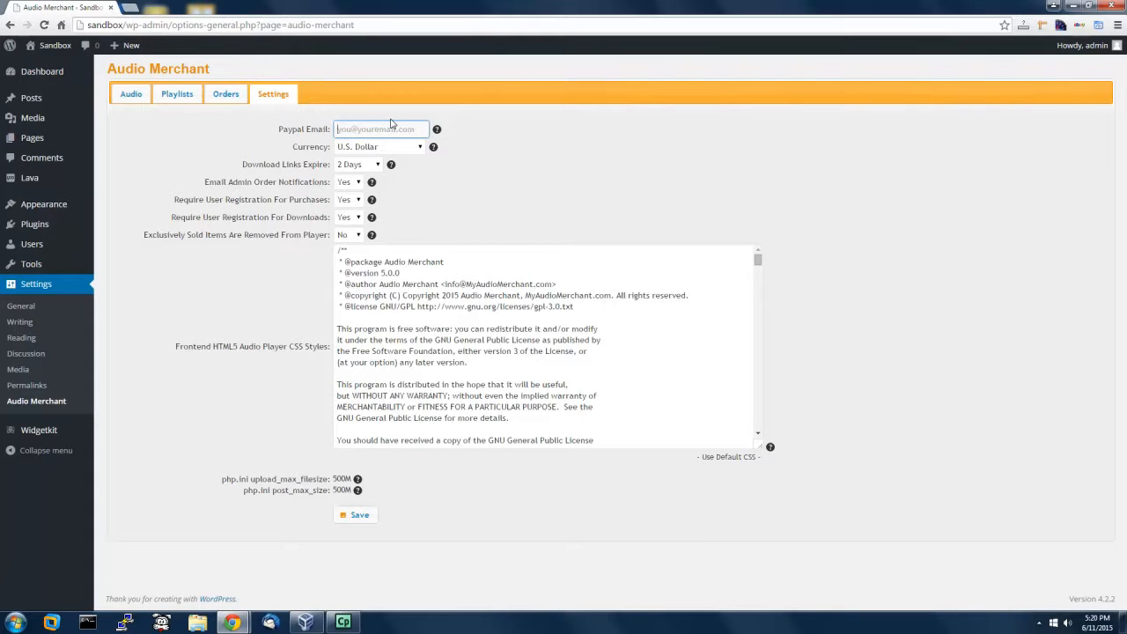
mouse_move(373, 183)
drag(757, 260, 759, 445)
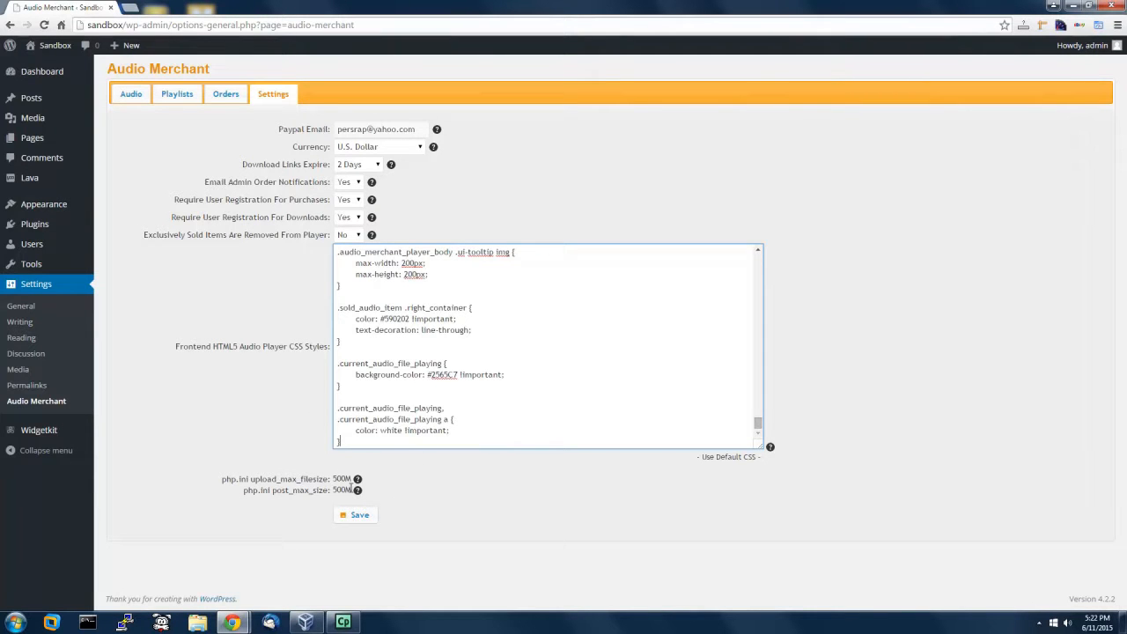
drag(333, 479, 355, 479)
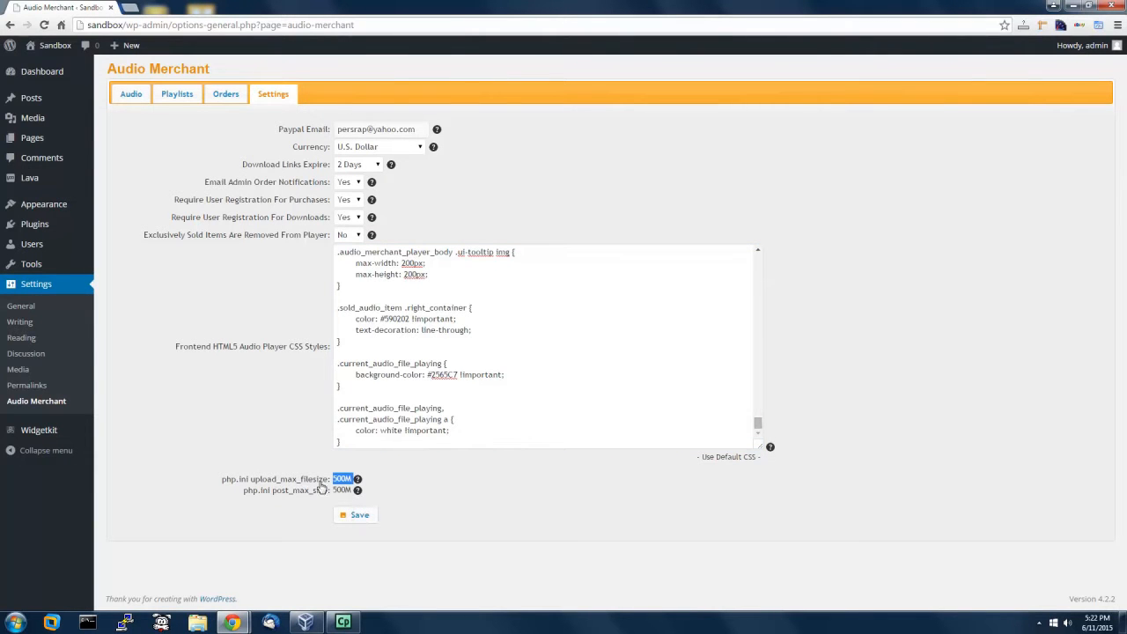
click(336, 479)
drag(336, 478, 352, 478)
click(332, 479)
double_click(334, 479)
click(332, 479)
double_click(335, 479)
click(333, 480)
double_click(340, 478)
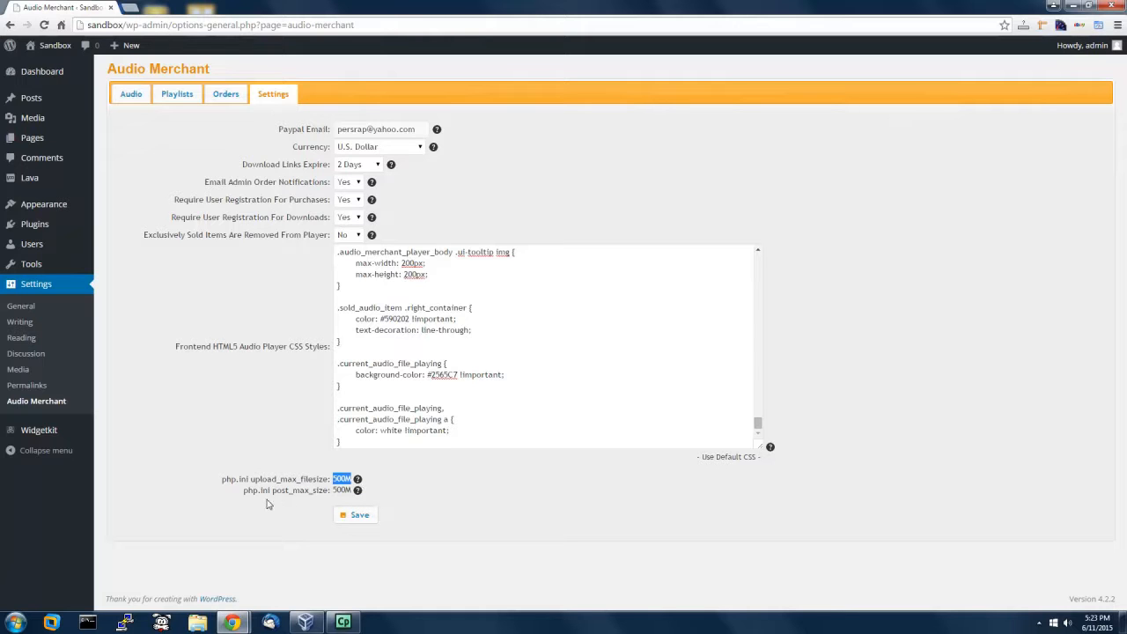
double_click(334, 489)
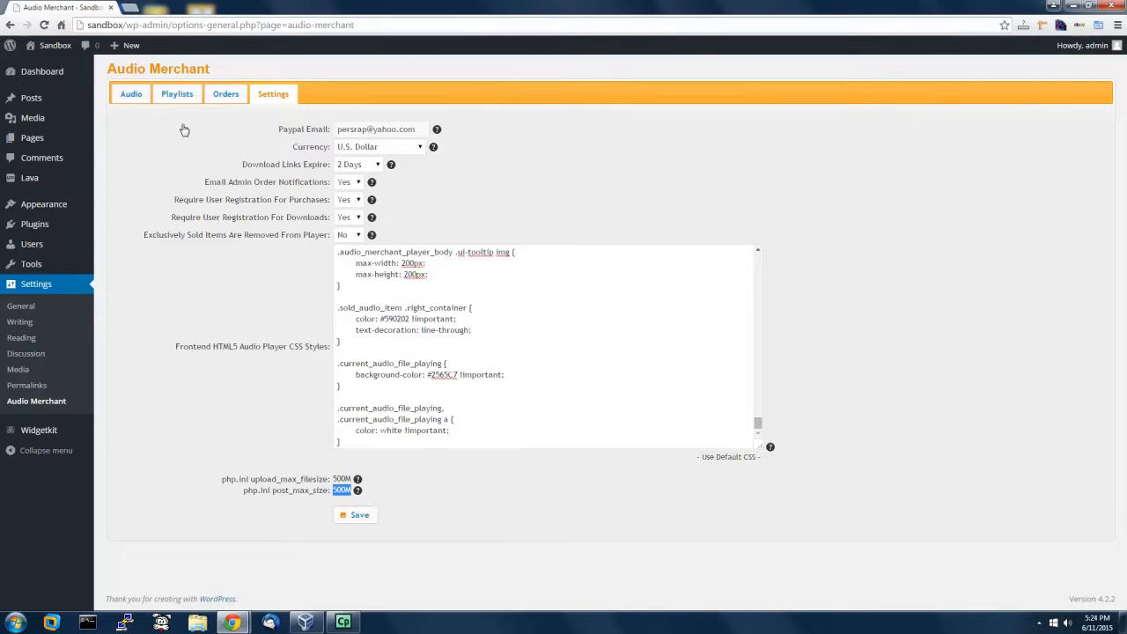
Step: Copy My Classical Music's shortcode [audio_merchant playlist_id="11" height="400" auto_play="1"] to the clipboard
click(132, 94)
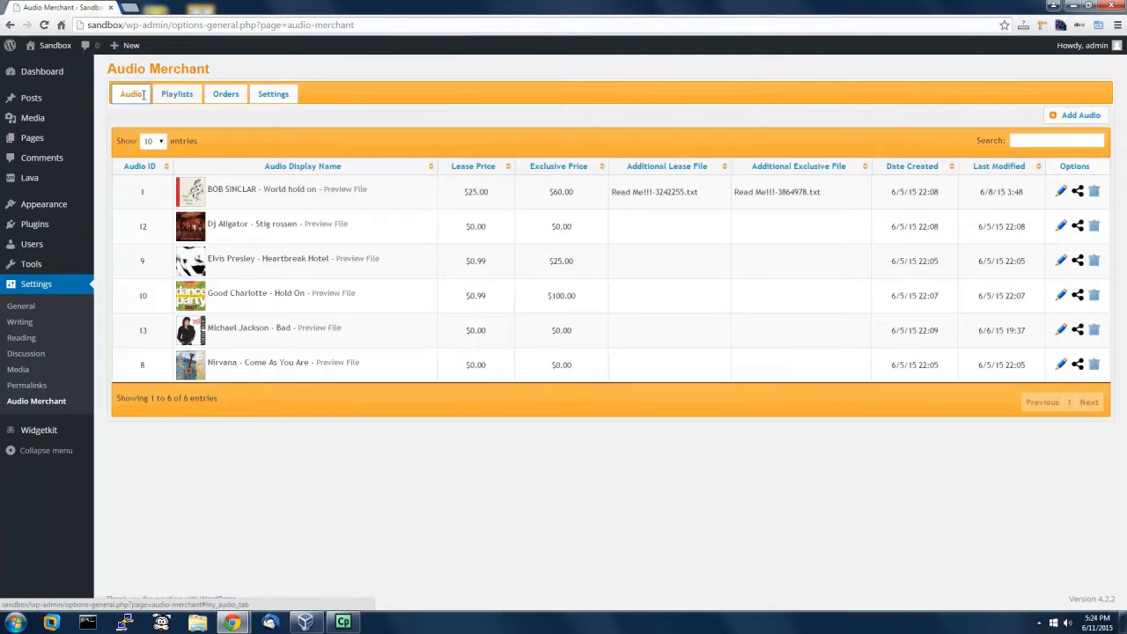
click(178, 100)
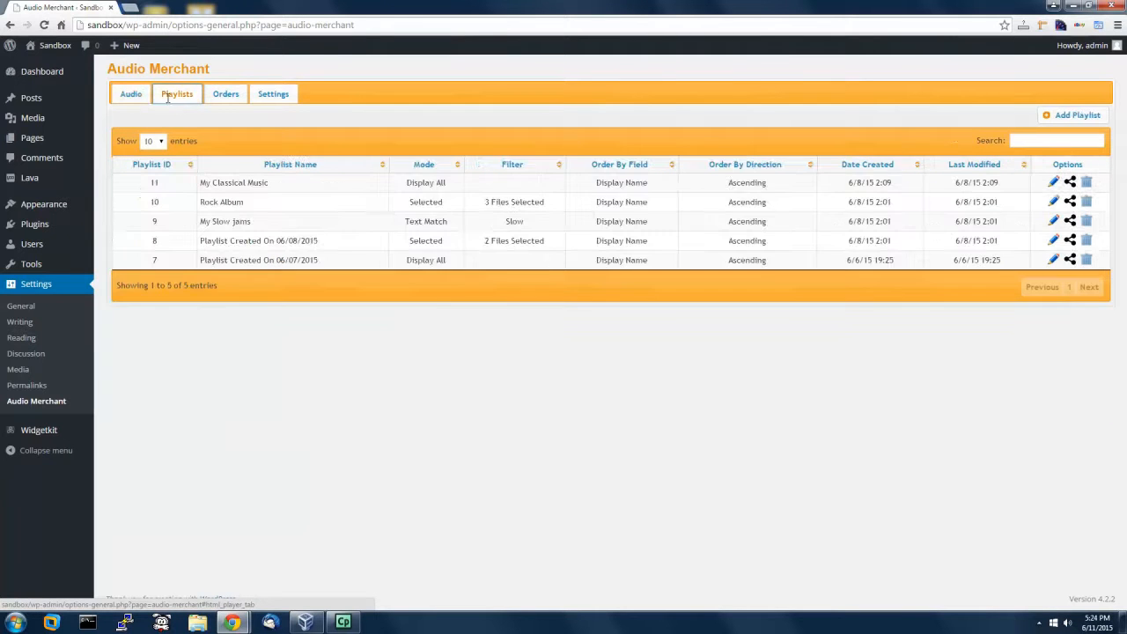
click(131, 95)
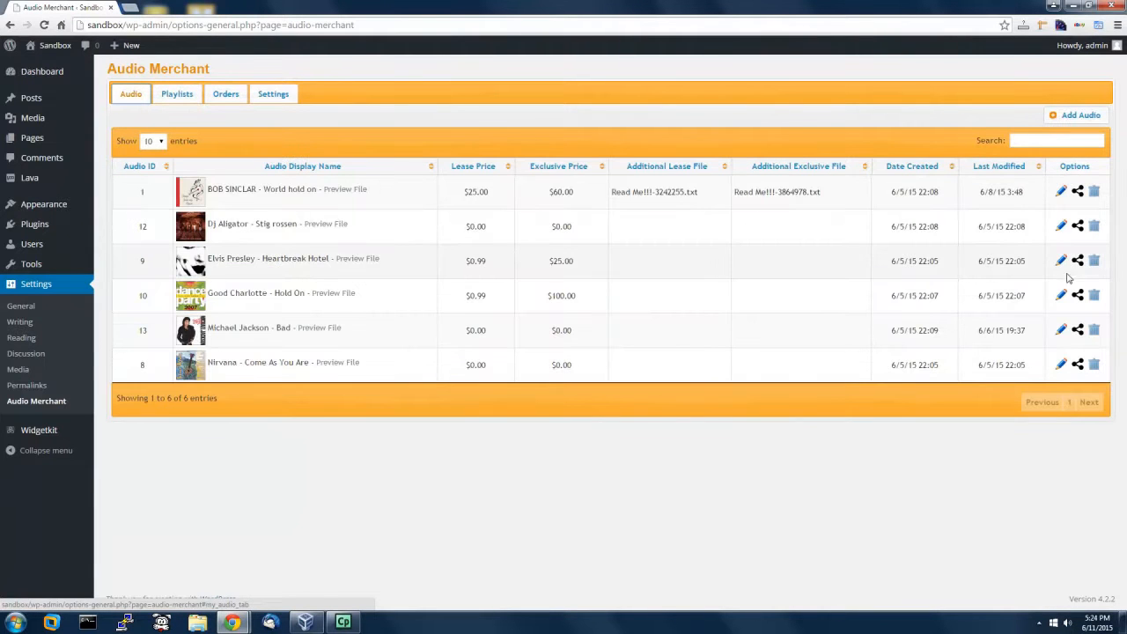
click(180, 97)
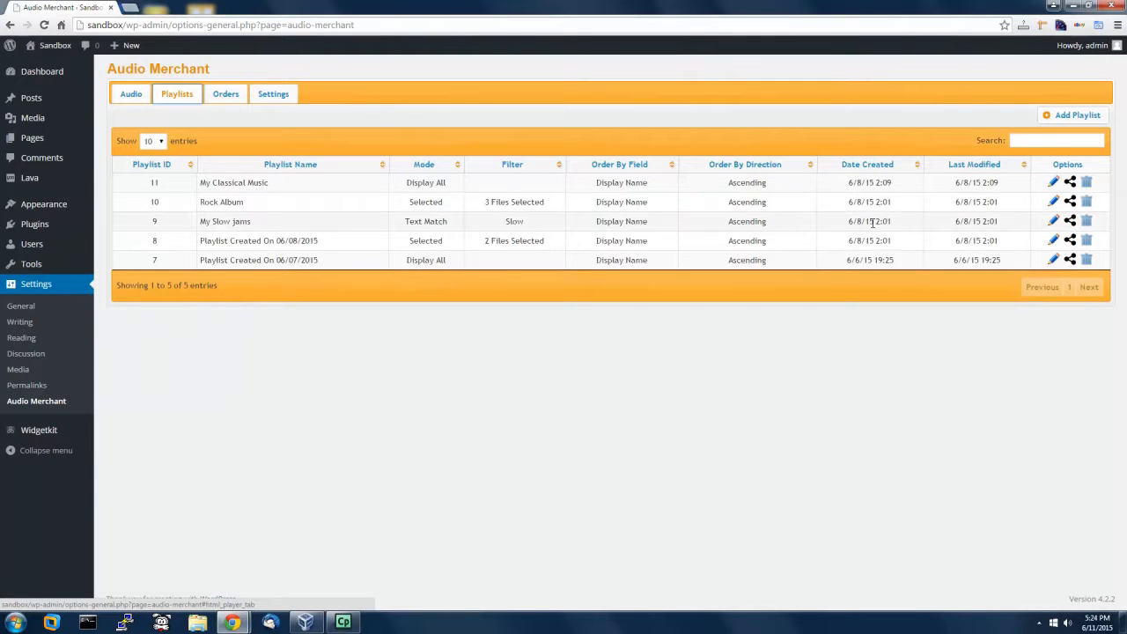
click(1070, 184)
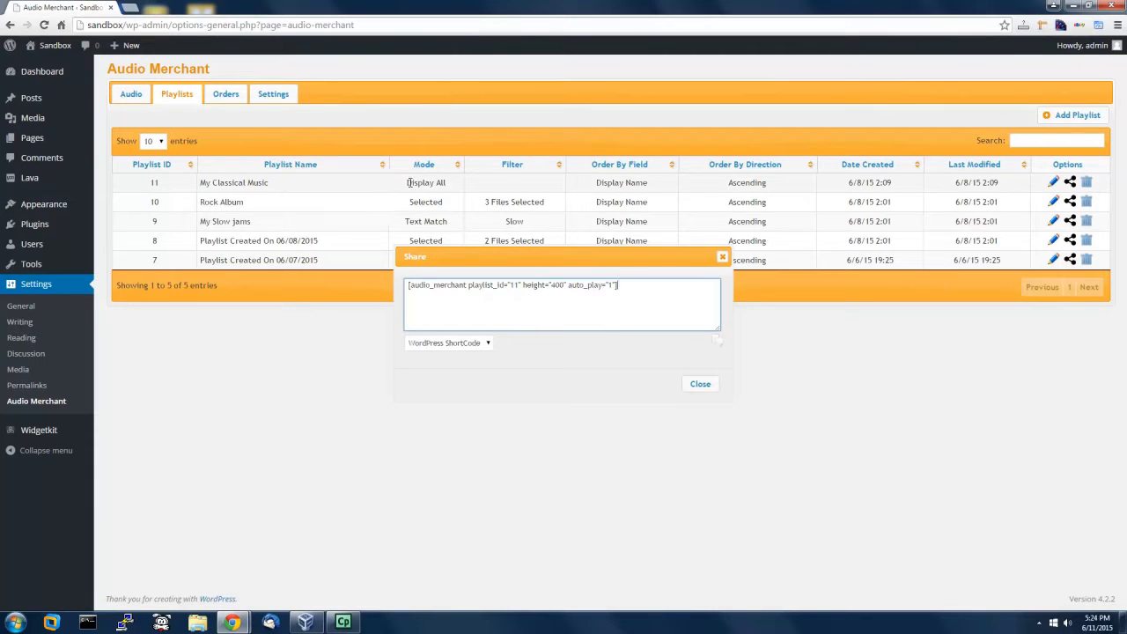
click(629, 295)
click(718, 343)
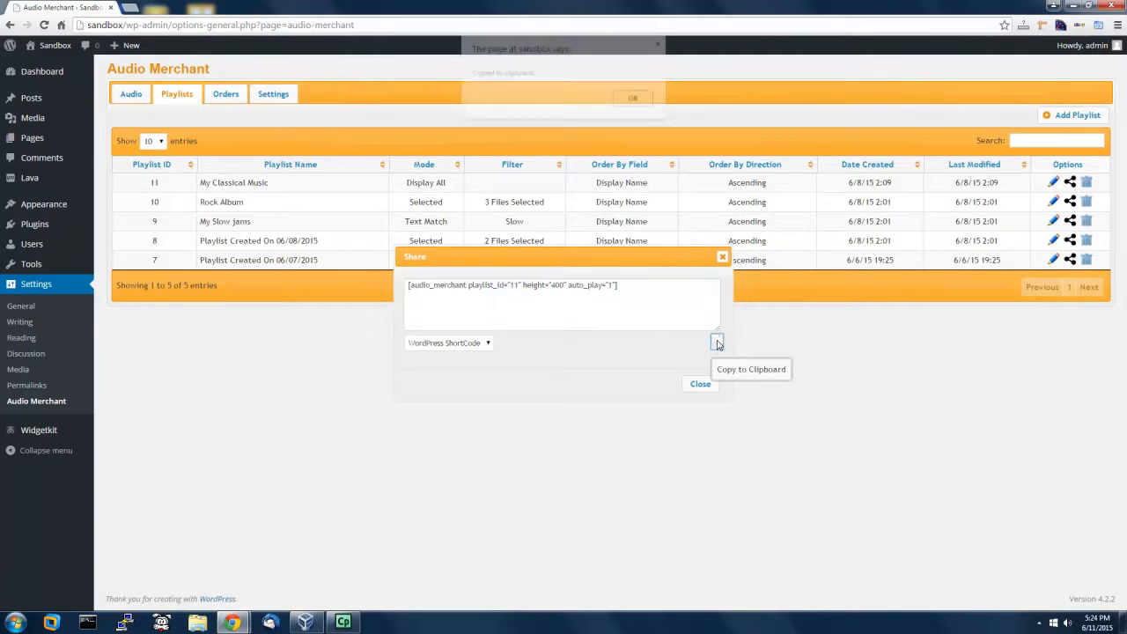
click(636, 104)
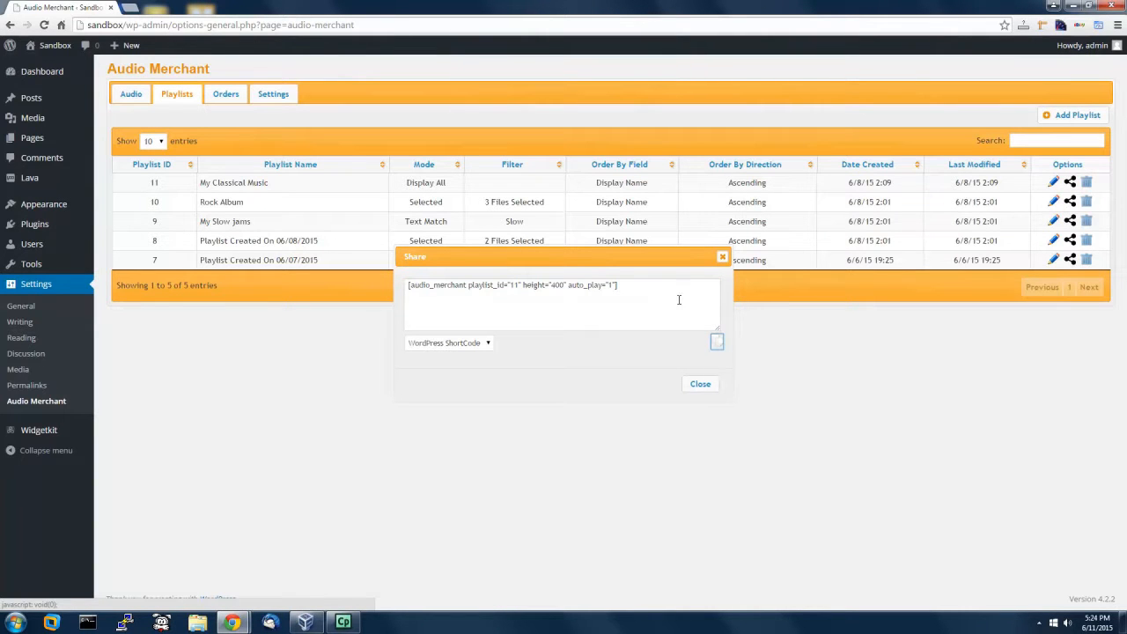
click(700, 386)
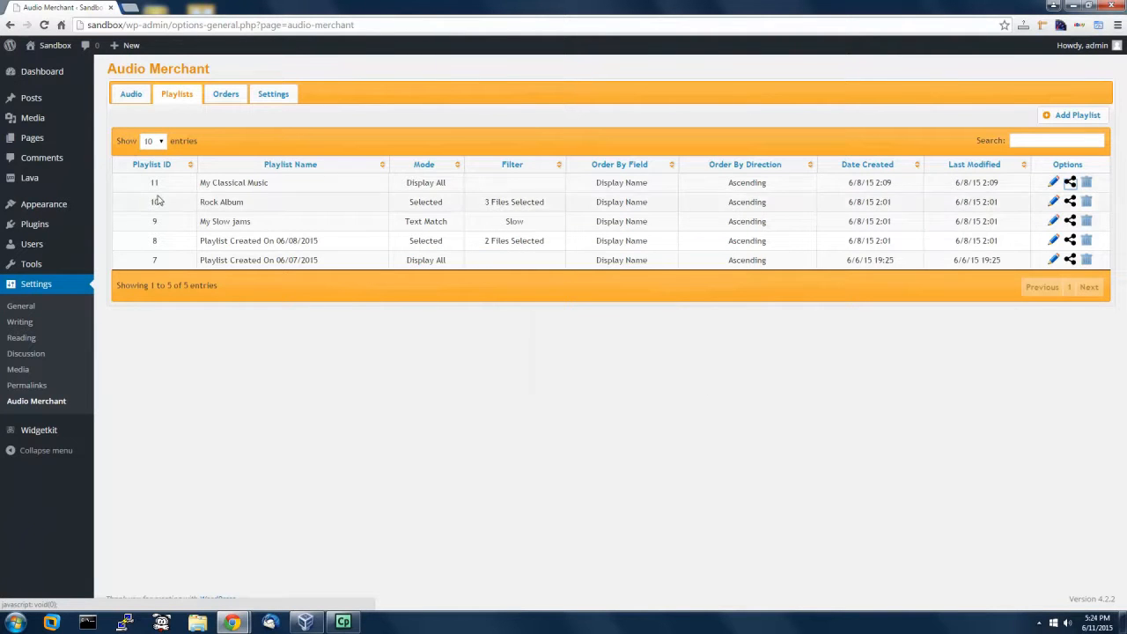
Step: Open All Posts, load the sandbox front page in a new tab, then return to Posts
mouse_move(27, 101)
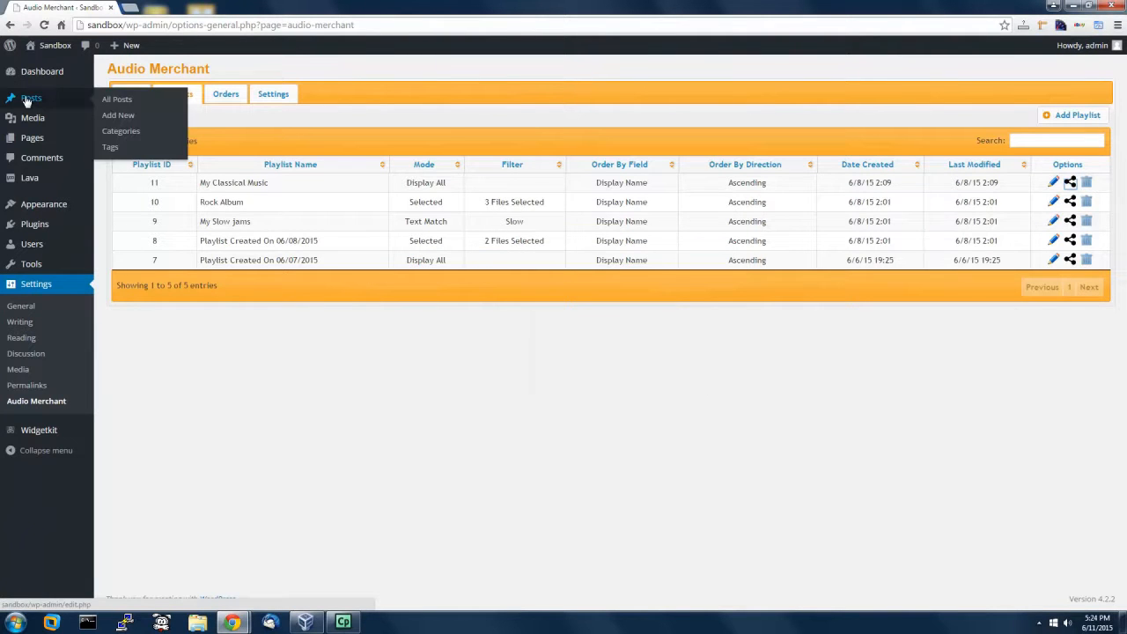
click(116, 102)
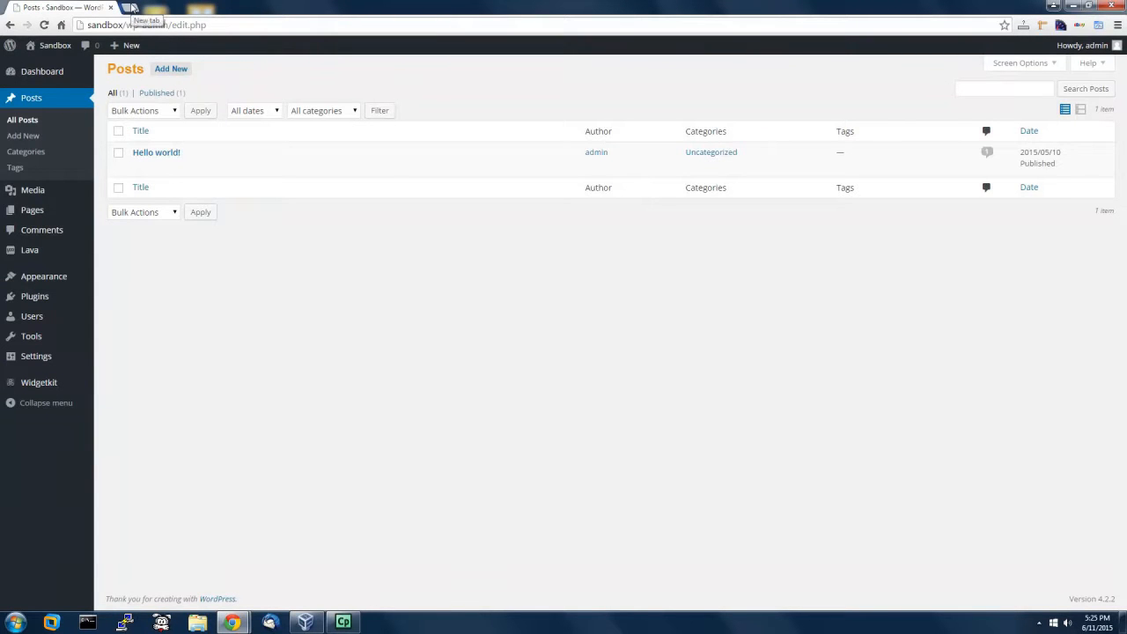
click(132, 8)
text(sa)
key(Return)
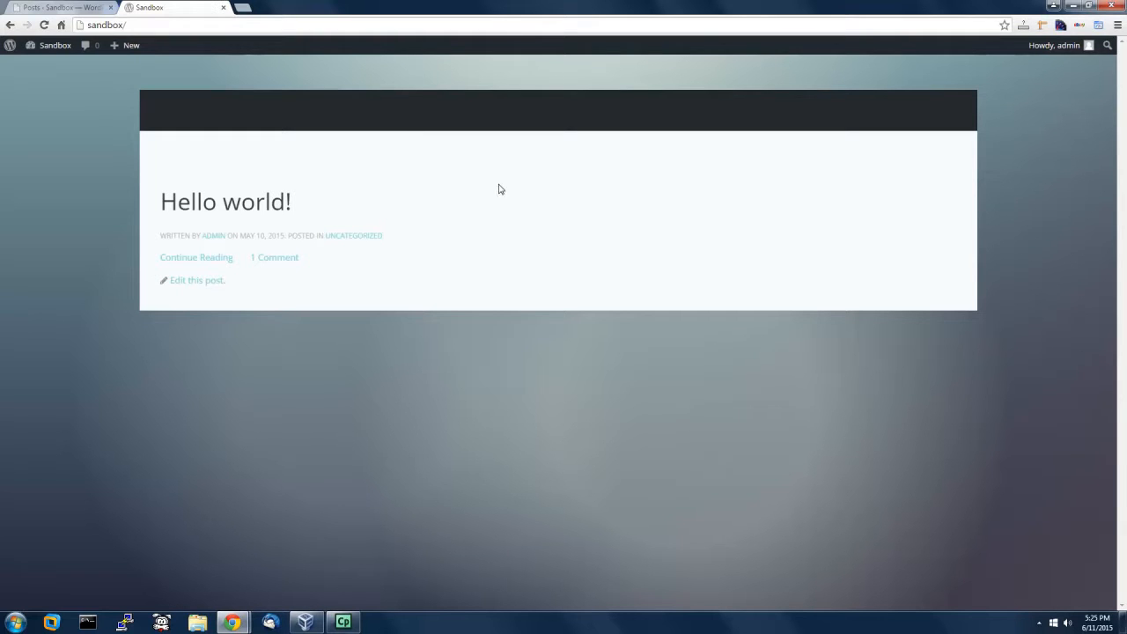
click(74, 10)
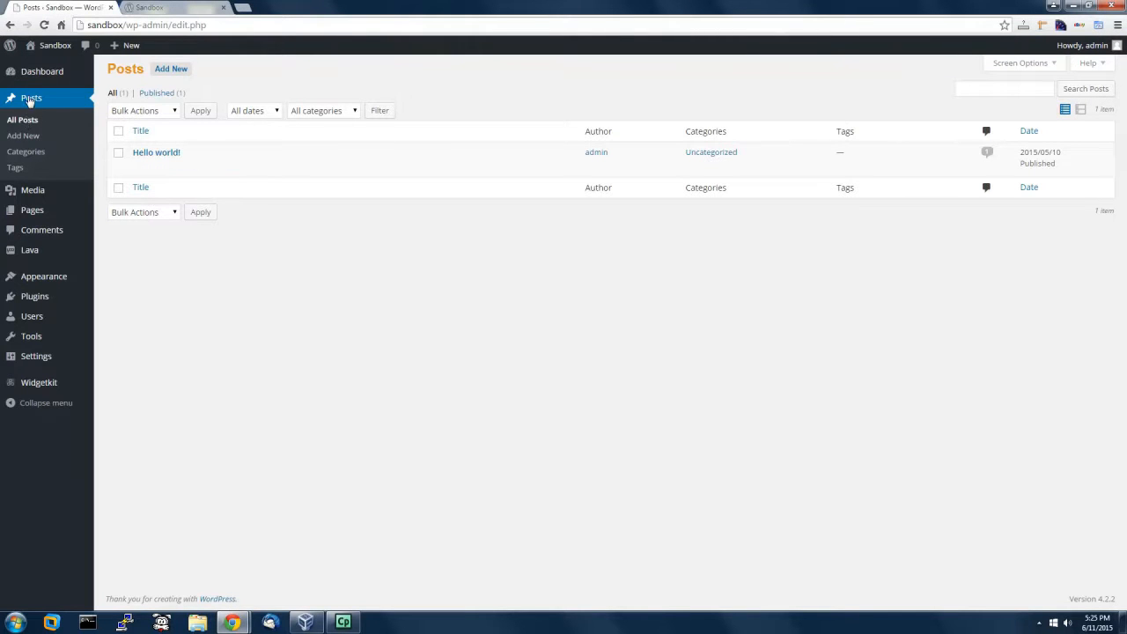
Step: Paste the playlist 11 shortcode into Hello world! with height 400 and auto_play 0, and update
mouse_move(142, 158)
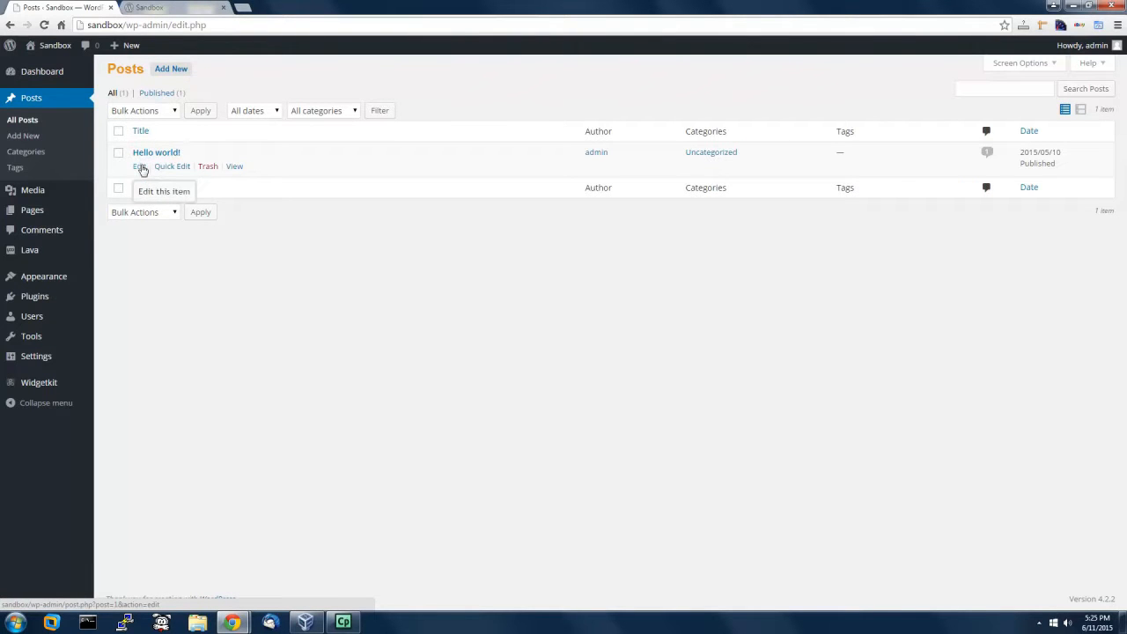
click(140, 166)
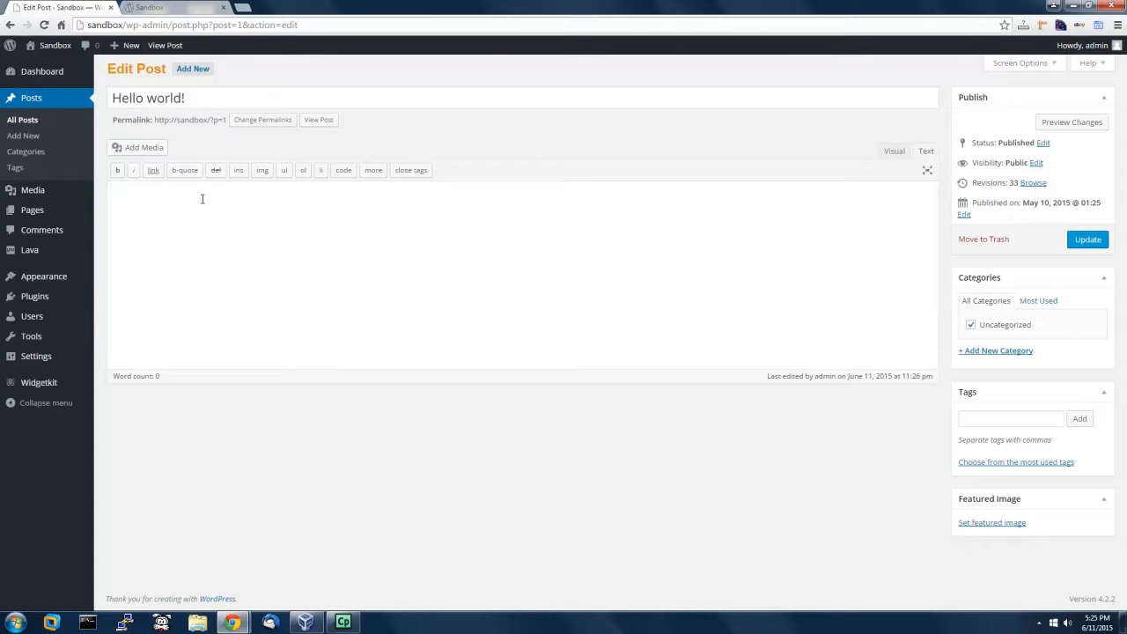
right_click(161, 193)
click(189, 265)
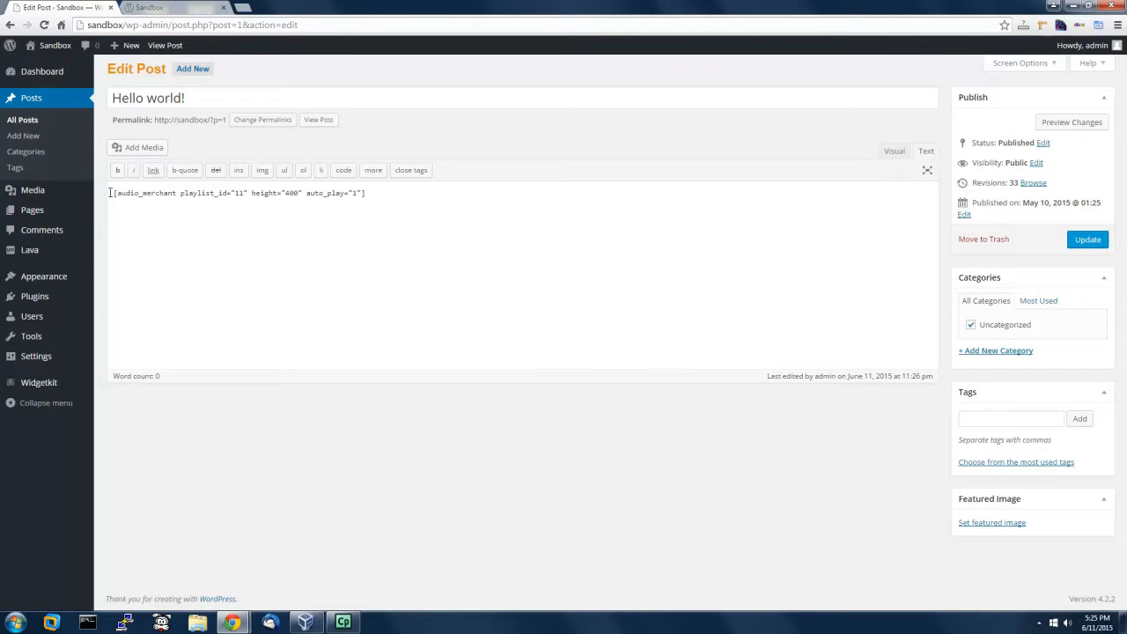
click(1099, 246)
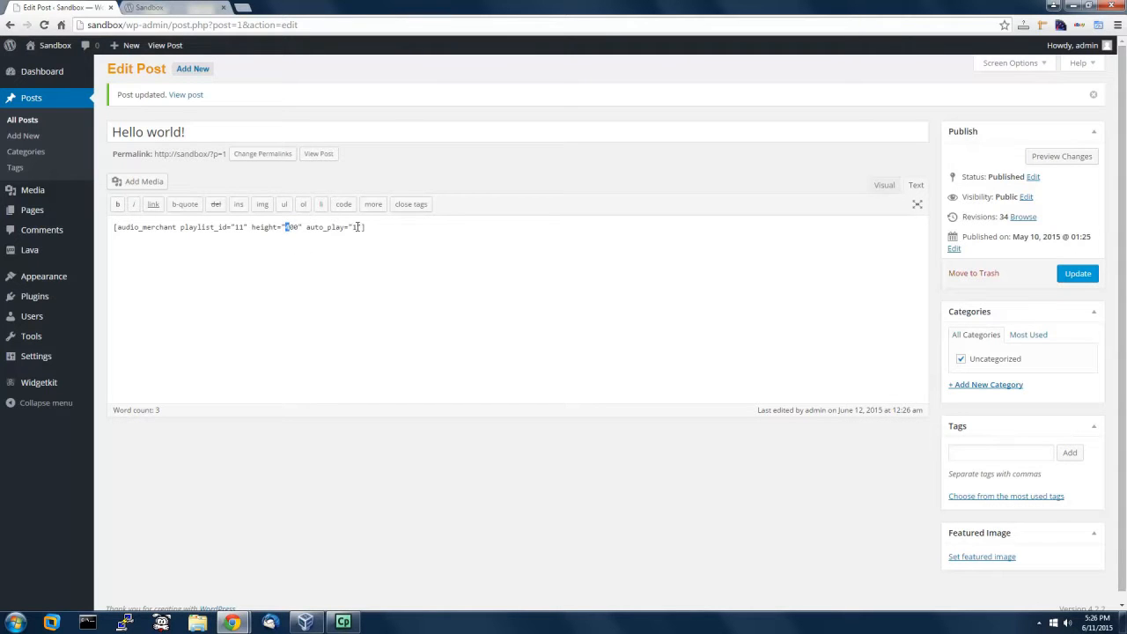
text(4)
click(1078, 273)
Step: Reload the Sandbox front page so Hello world! shows the player with BOB SINCLAR, Dj Aligator, Elvis Presley
click(174, 9)
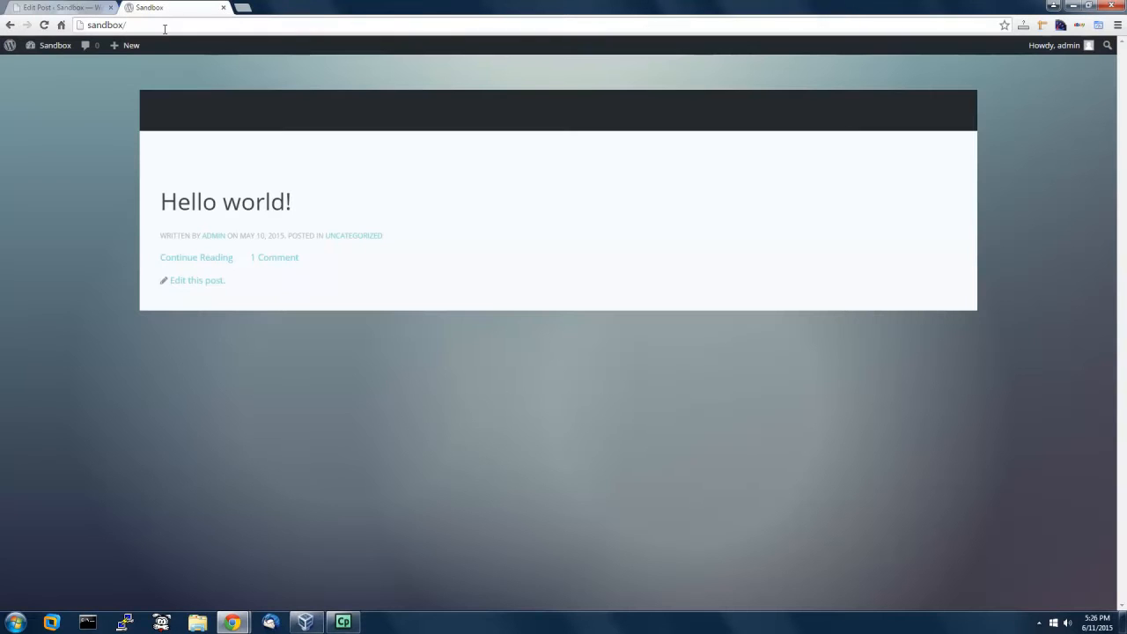
click(44, 24)
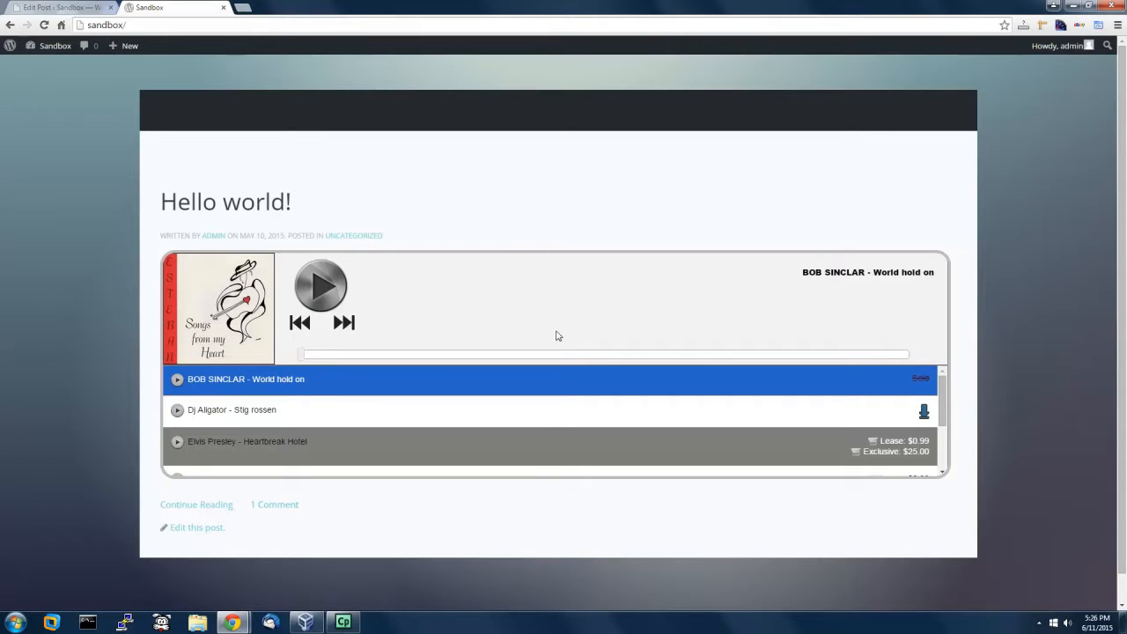
mouse_move(186, 279)
Step: Play and pause Elvis Presley - Heartbreak Hotel in the front-page player, then browse the track list
scroll(891, 401, down, 1)
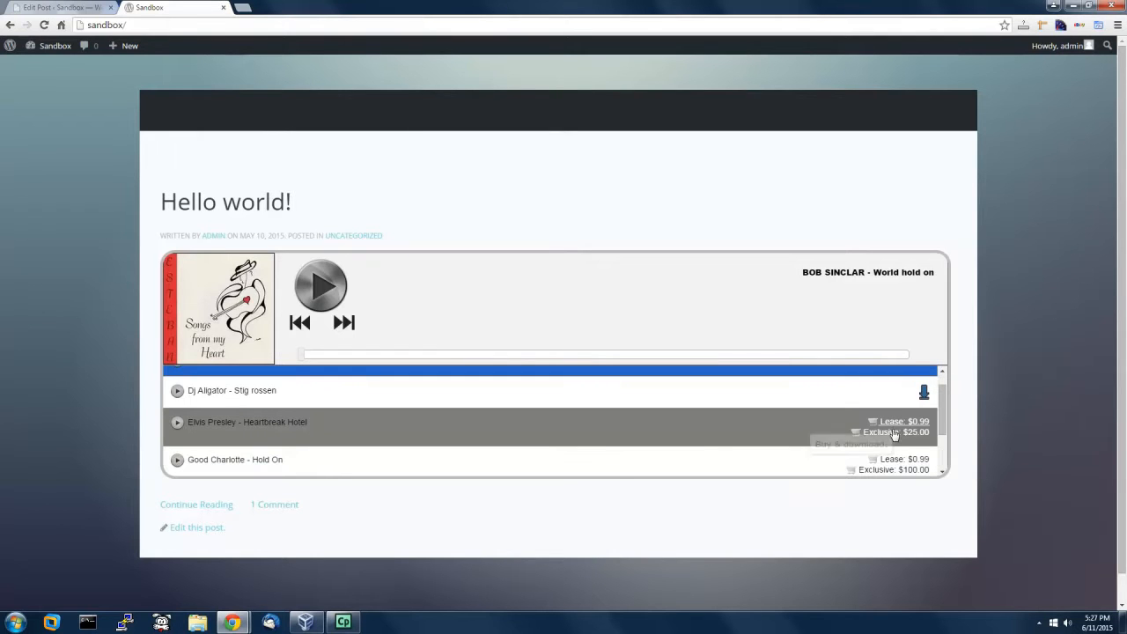
click(258, 430)
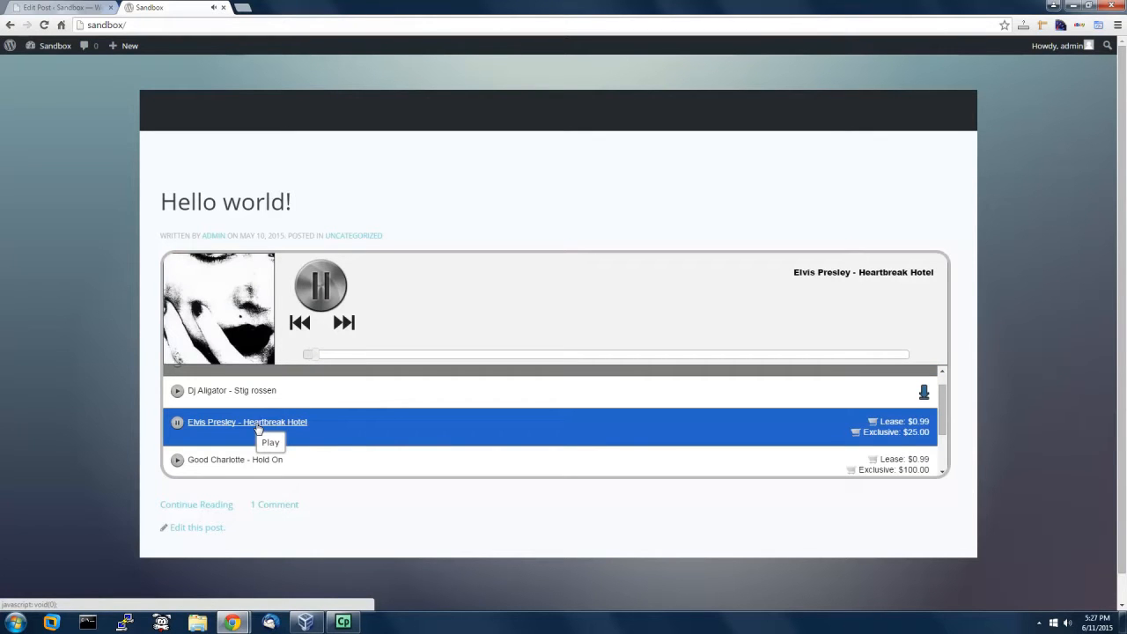
click(258, 430)
scroll(659, 426, down, 1)
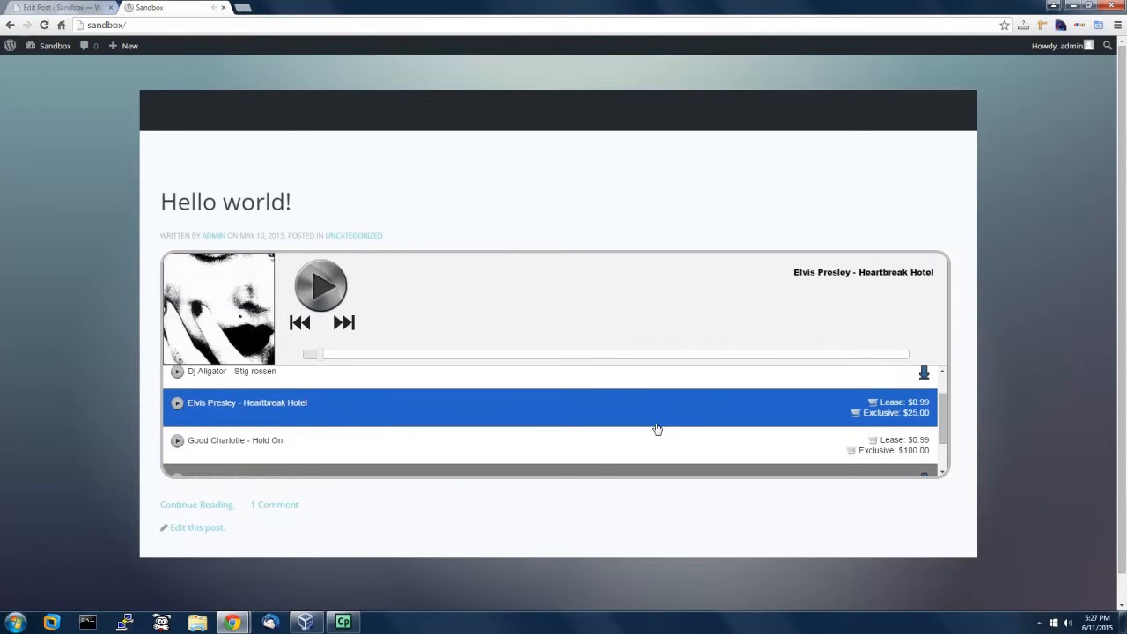
scroll(659, 426, down, 1)
scroll(656, 429, down, 1)
scroll(656, 430, down, 1)
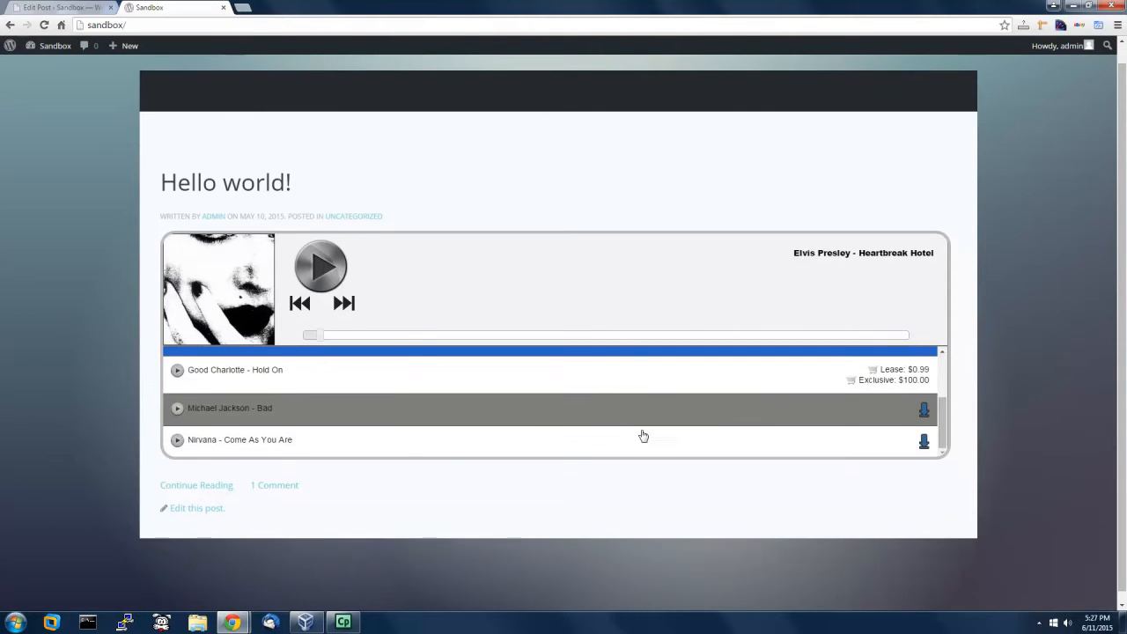
scroll(496, 410, up, 3)
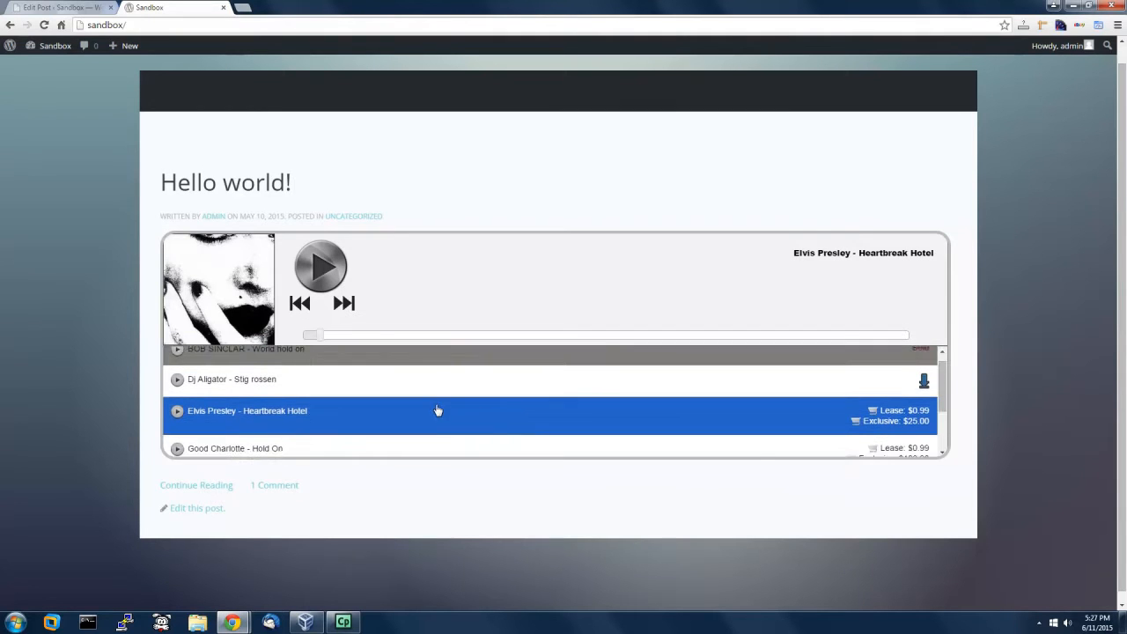
scroll(437, 410, up, 2)
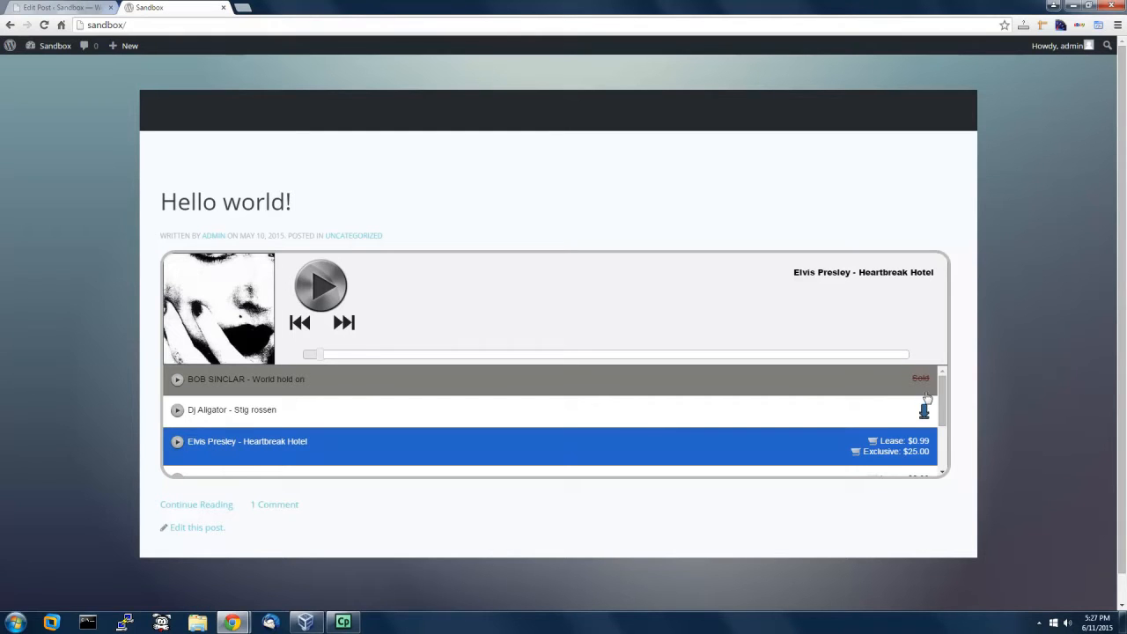
scroll(892, 423, down, 1)
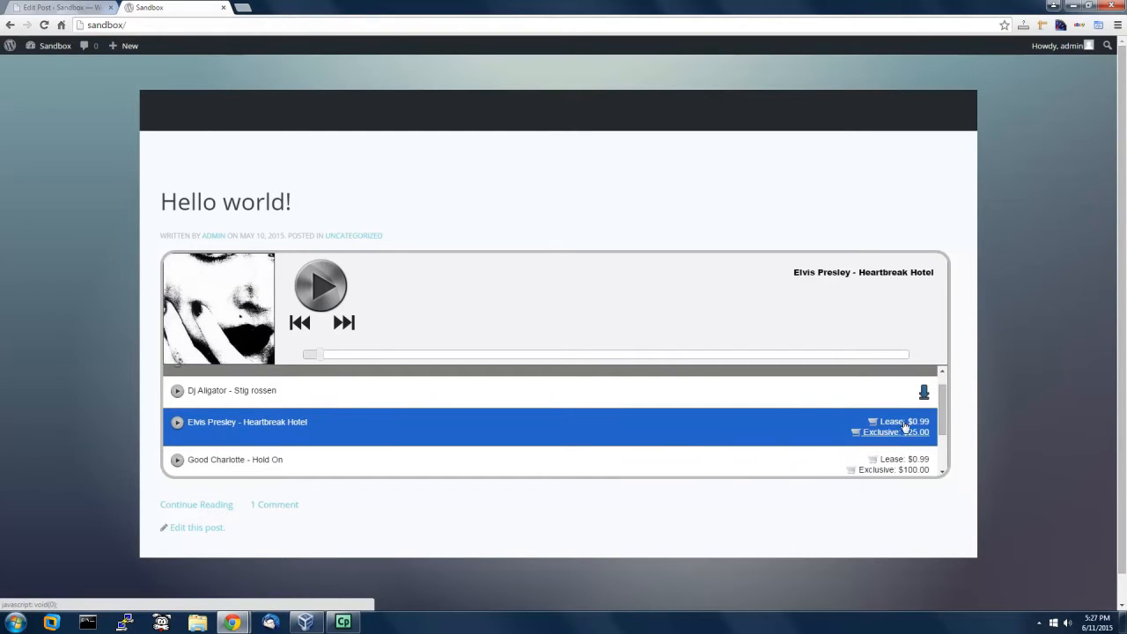
scroll(901, 436, down, 2)
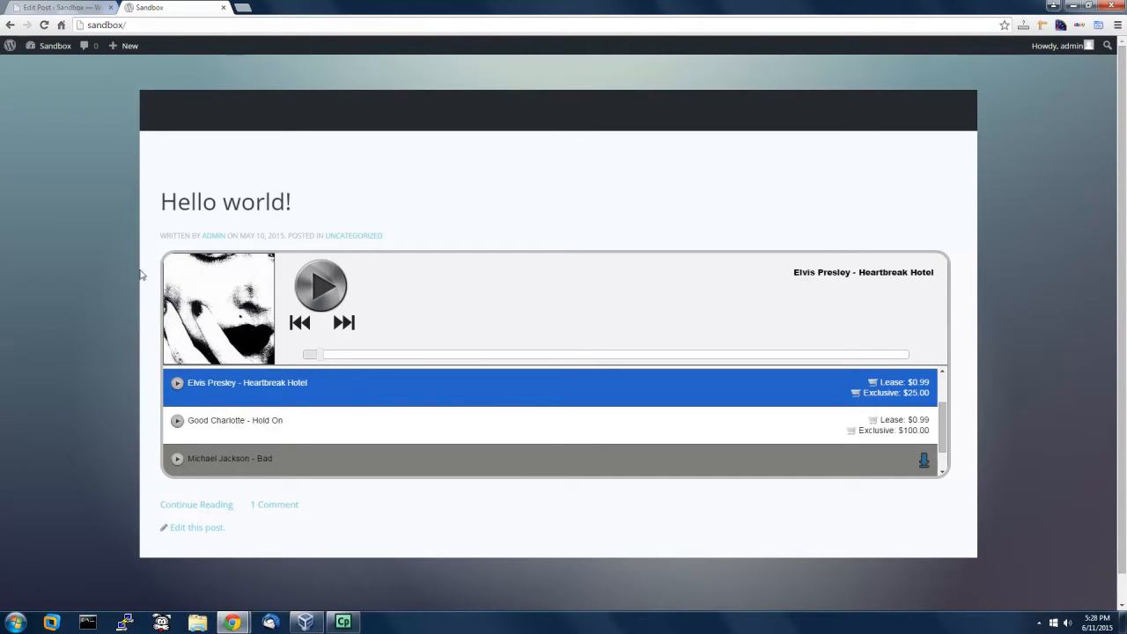
Step: Return to the admin tab and open Appearance > Widgets
click(78, 5)
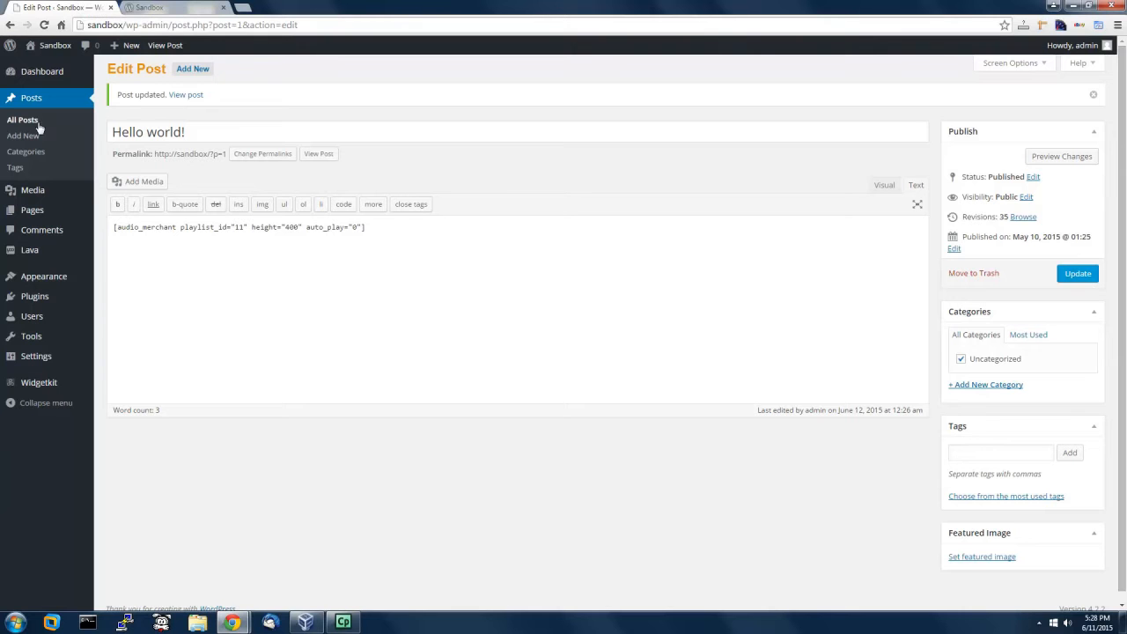
mouse_move(52, 280)
click(121, 311)
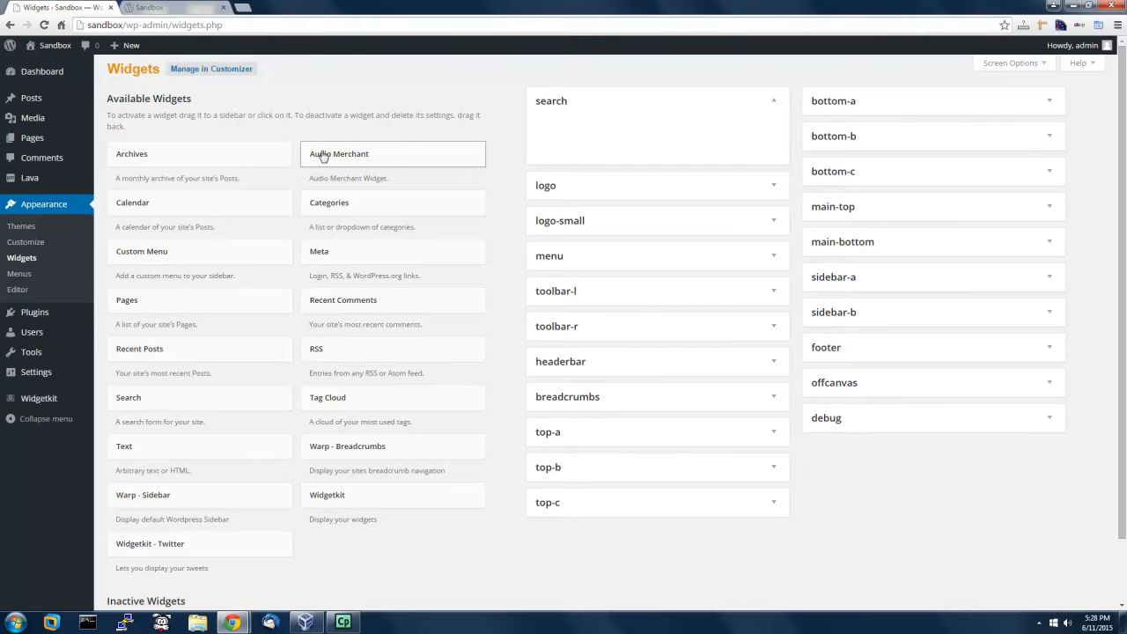
Step: Drag the Audio Merchant widget into sidebar-a, leaving its Playlist unset
drag(345, 155, 879, 291)
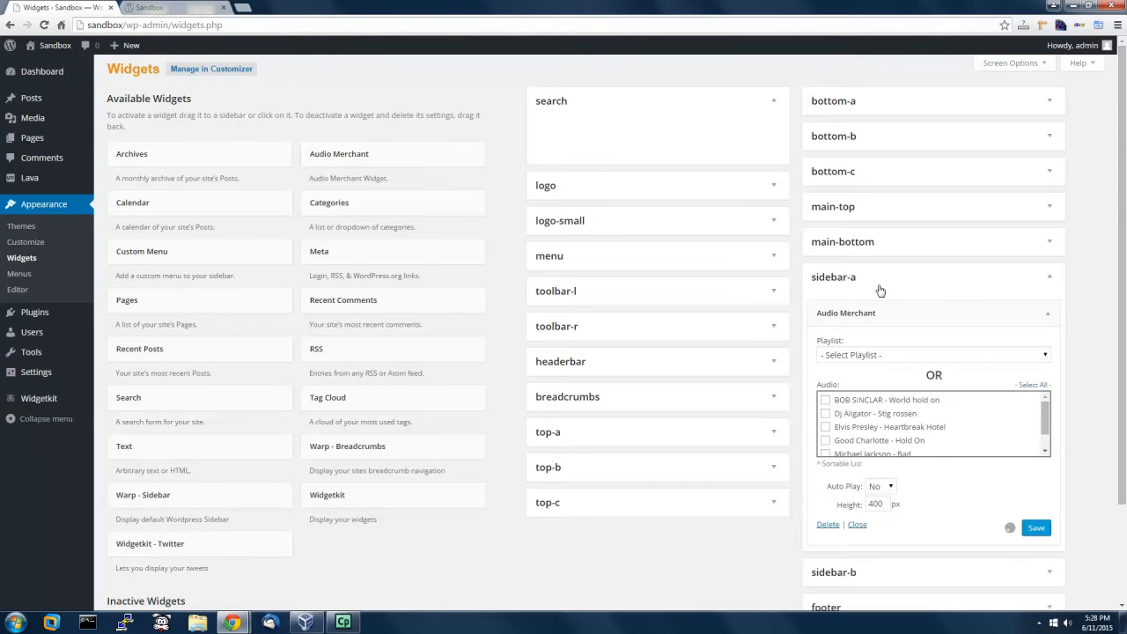
scroll(1066, 396, down, 1)
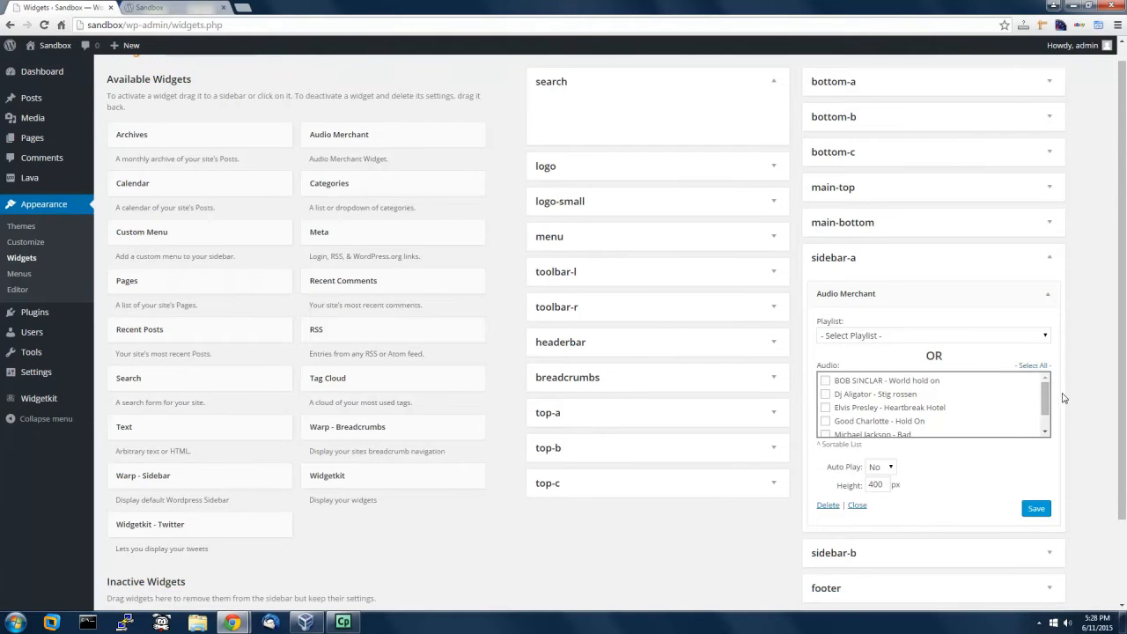
click(882, 337)
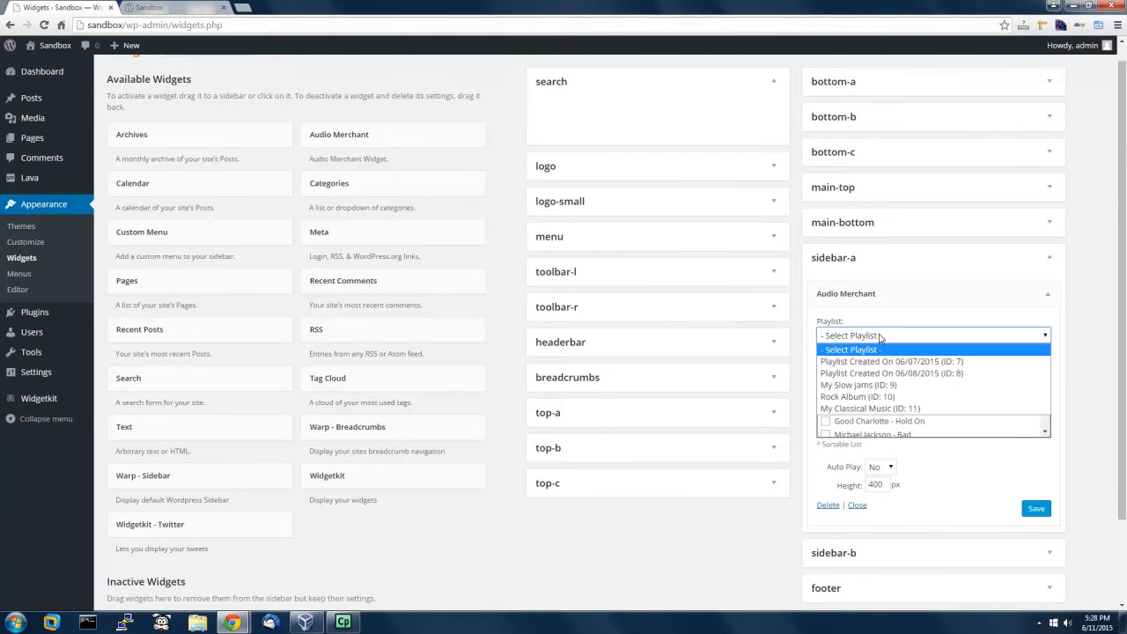
click(888, 342)
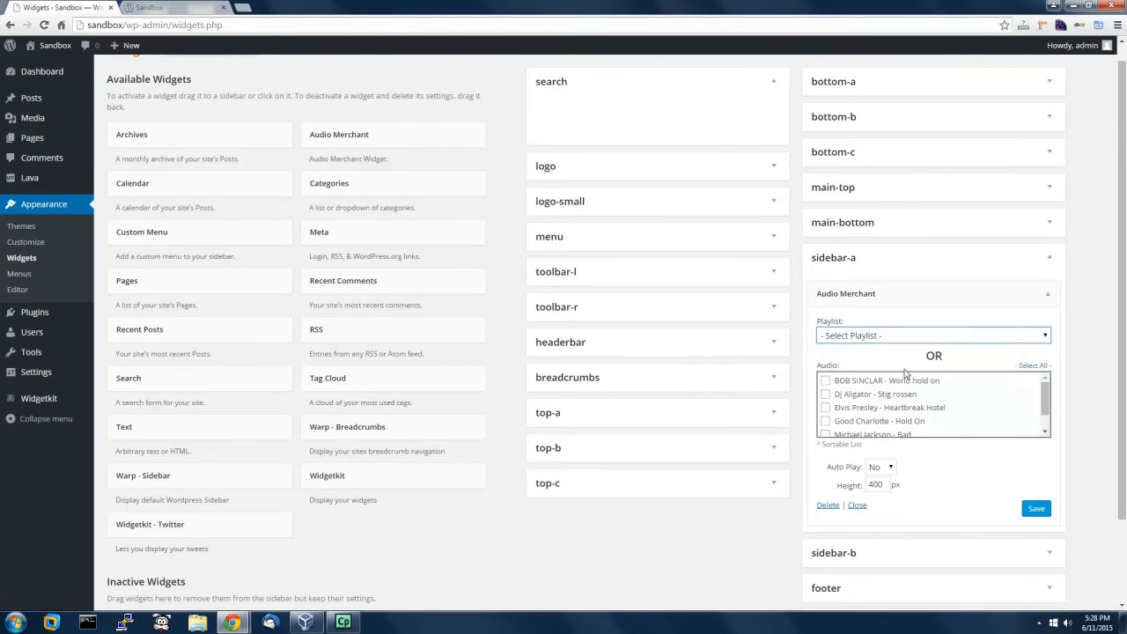
Step: Tick Dj Aligator and Elvis Presley in the widget's Audio list and save it
drag(1046, 391, 1046, 423)
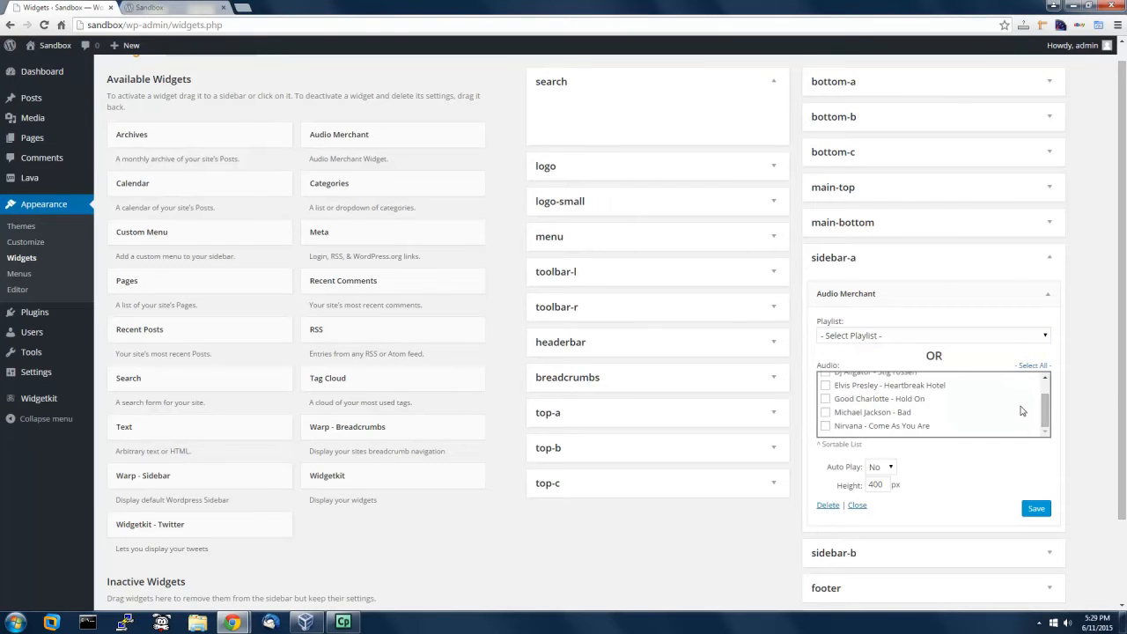
drag(1047, 409, 1049, 384)
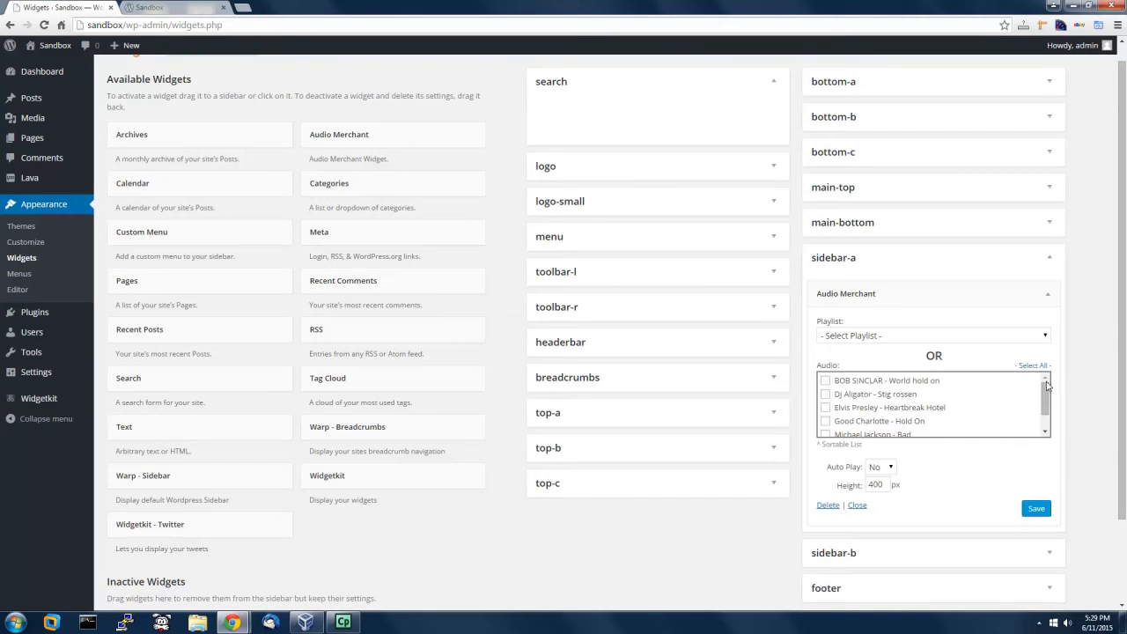
click(825, 394)
click(826, 407)
click(1037, 509)
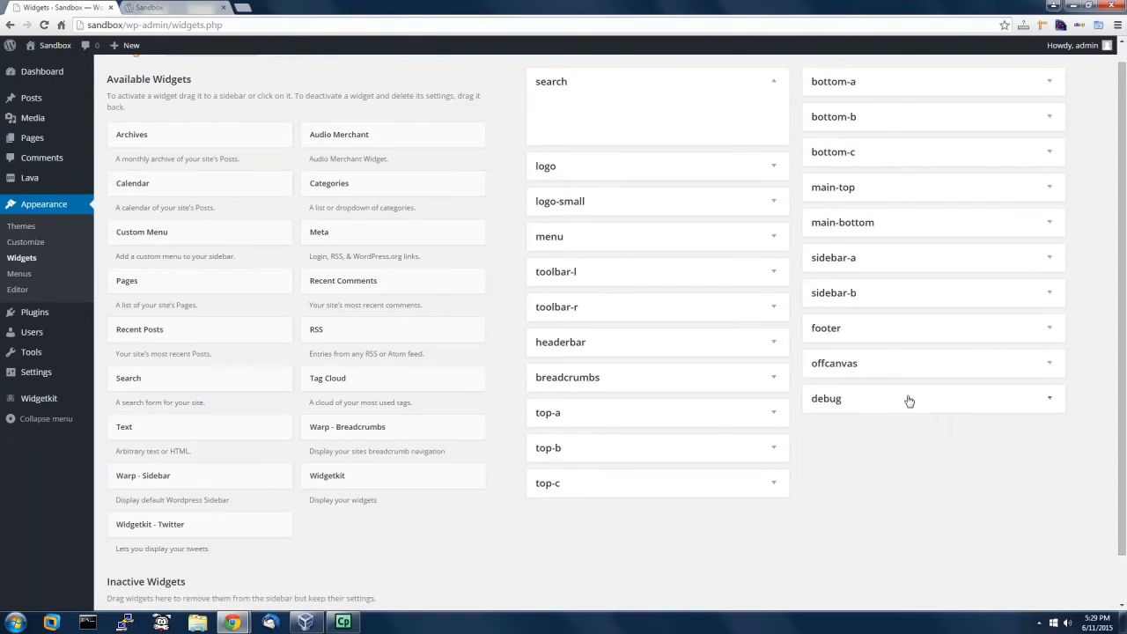
Step: Drag Elvis Presley above Dj Aligator in the sidebar-a Audio Merchant widget and save
click(904, 260)
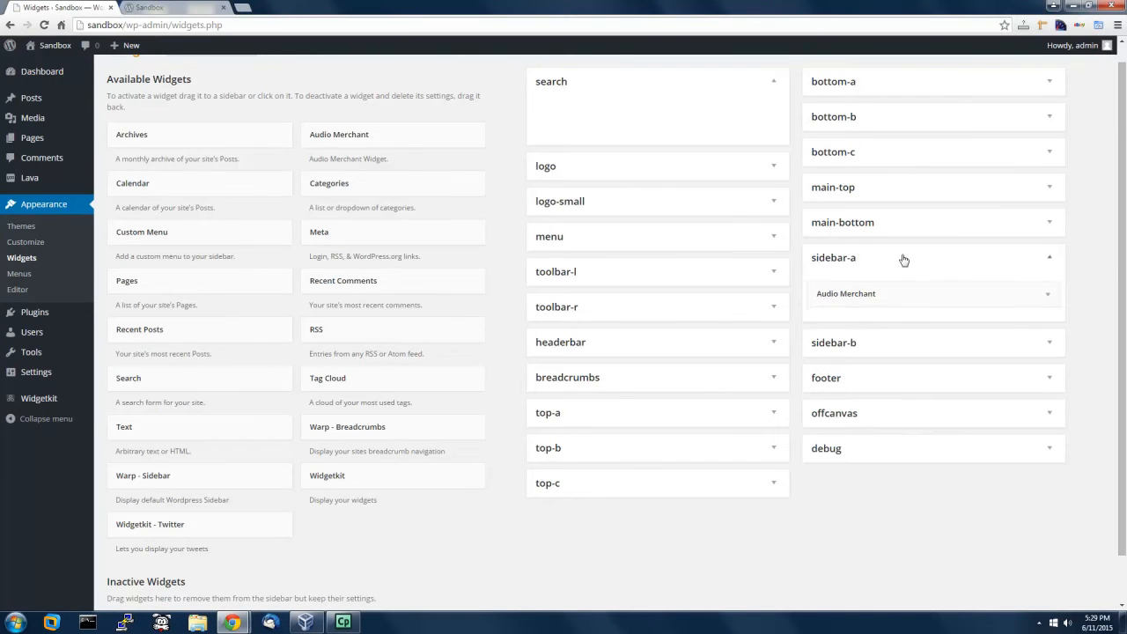
click(1050, 296)
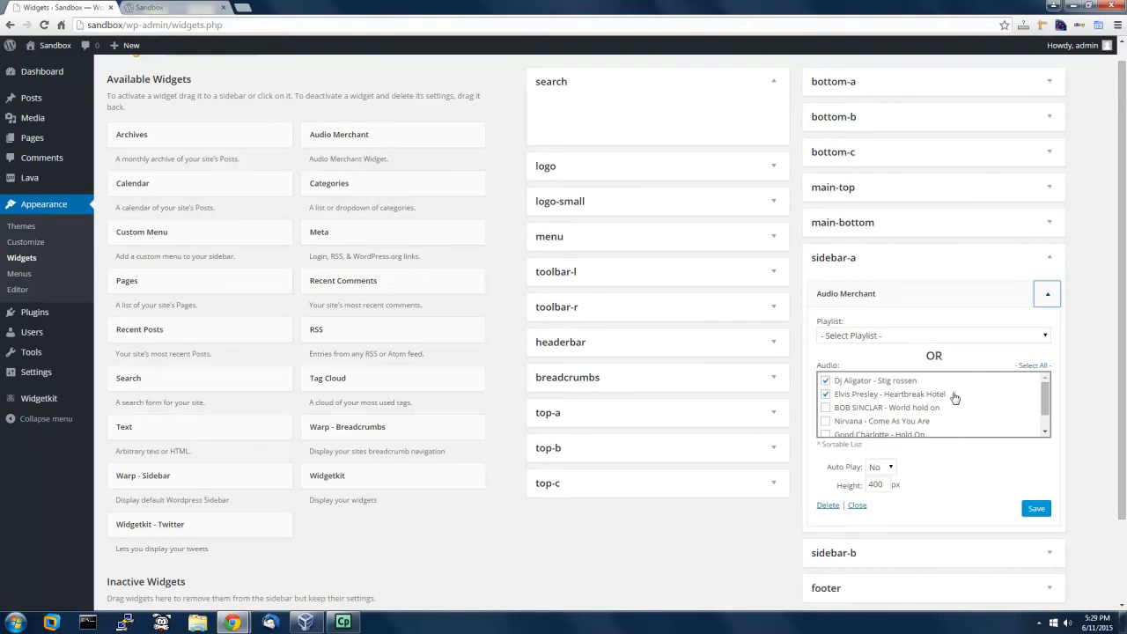
mouse_move(956, 398)
mouse_down()
mouse_move(885, 387)
mouse_move(957, 388)
mouse_move(945, 397)
mouse_move(953, 382)
mouse_up()
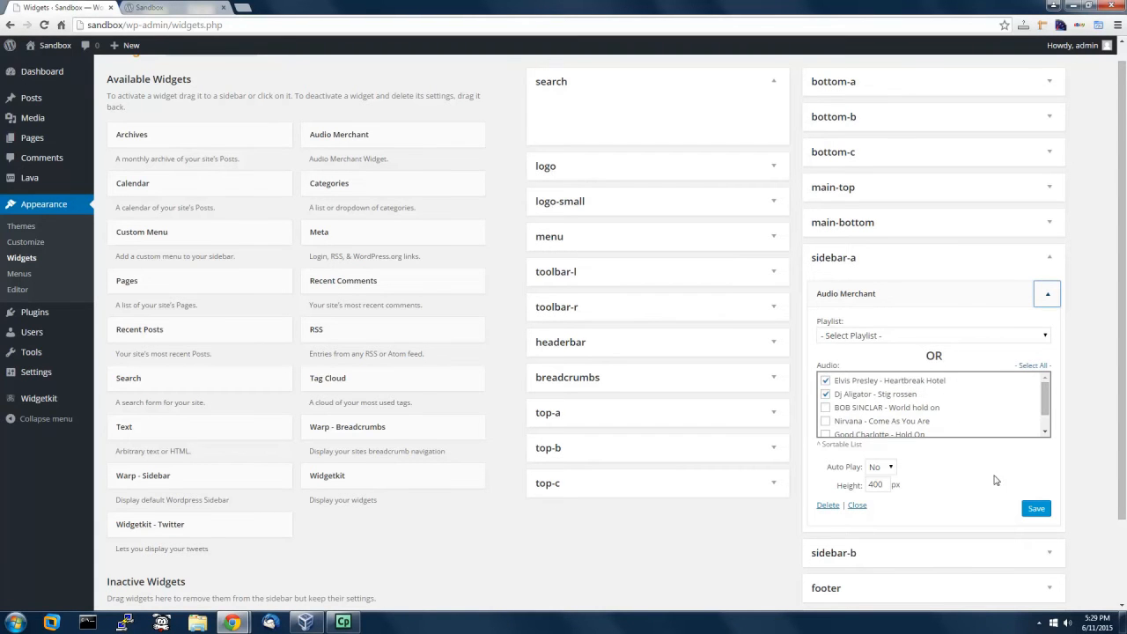
click(1038, 515)
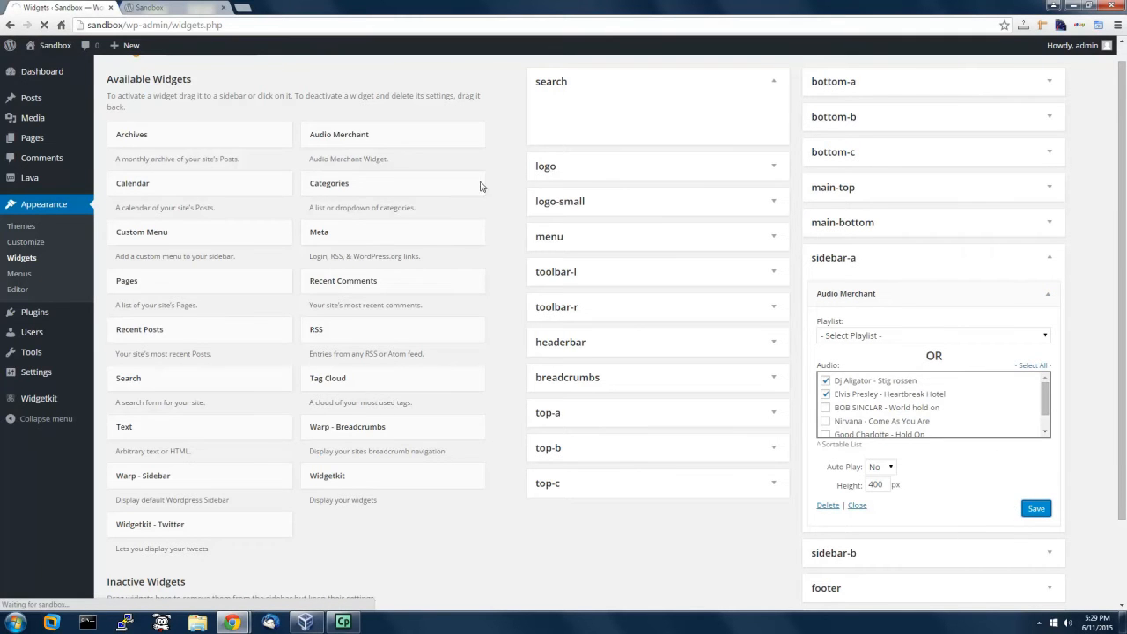
Step: Reload the Sandbox front page to show the Audio Merchant sidebar widget beside the Hello world post
click(172, 8)
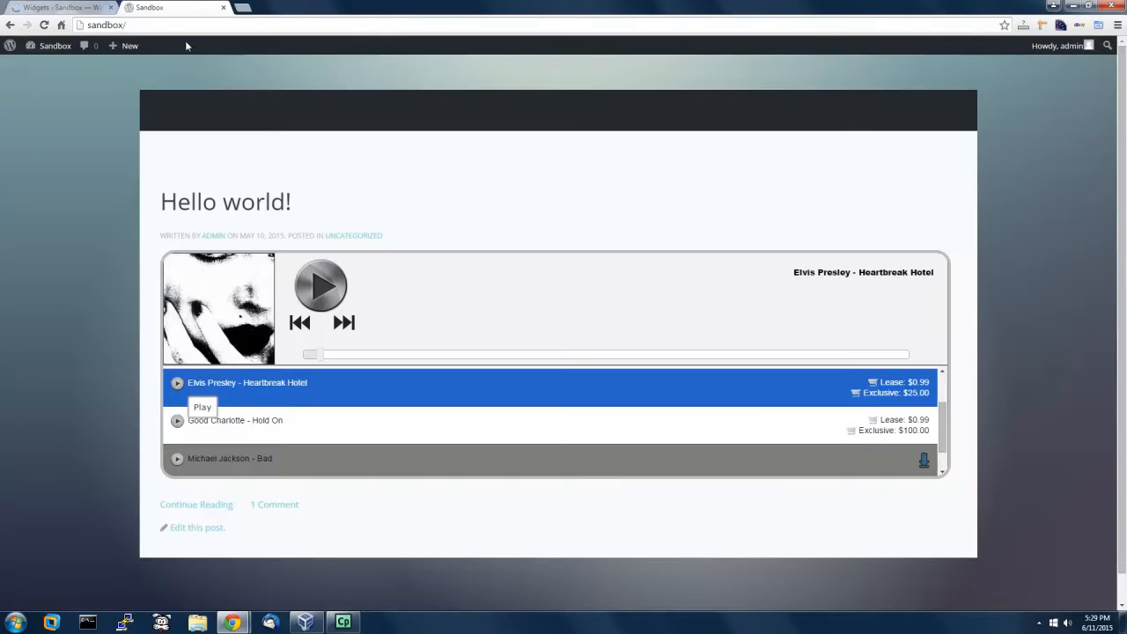
click(43, 25)
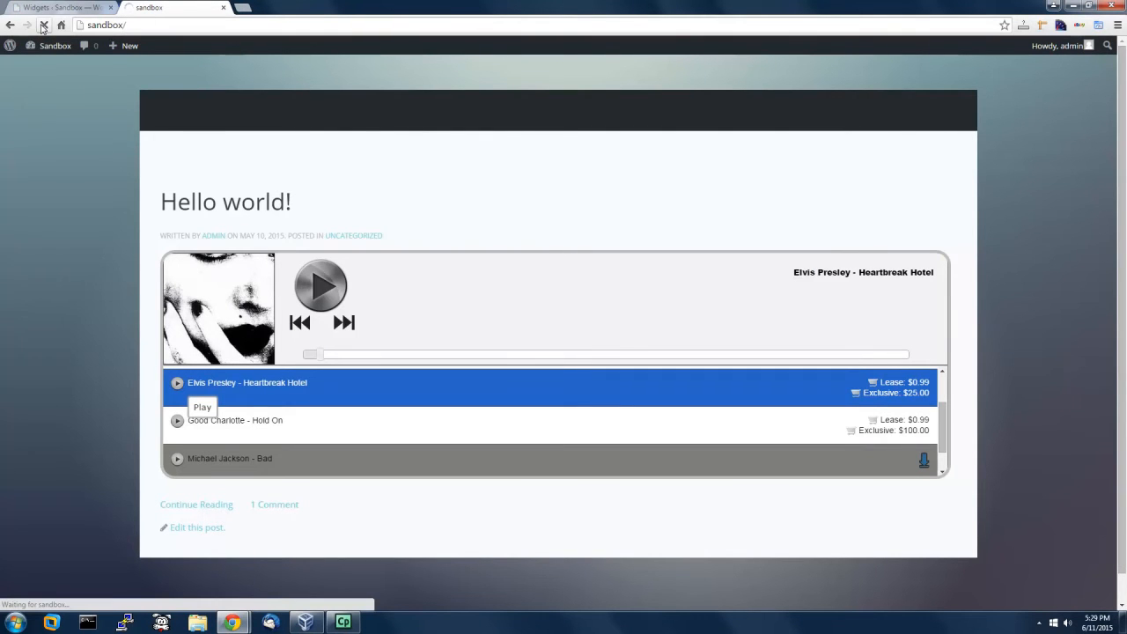